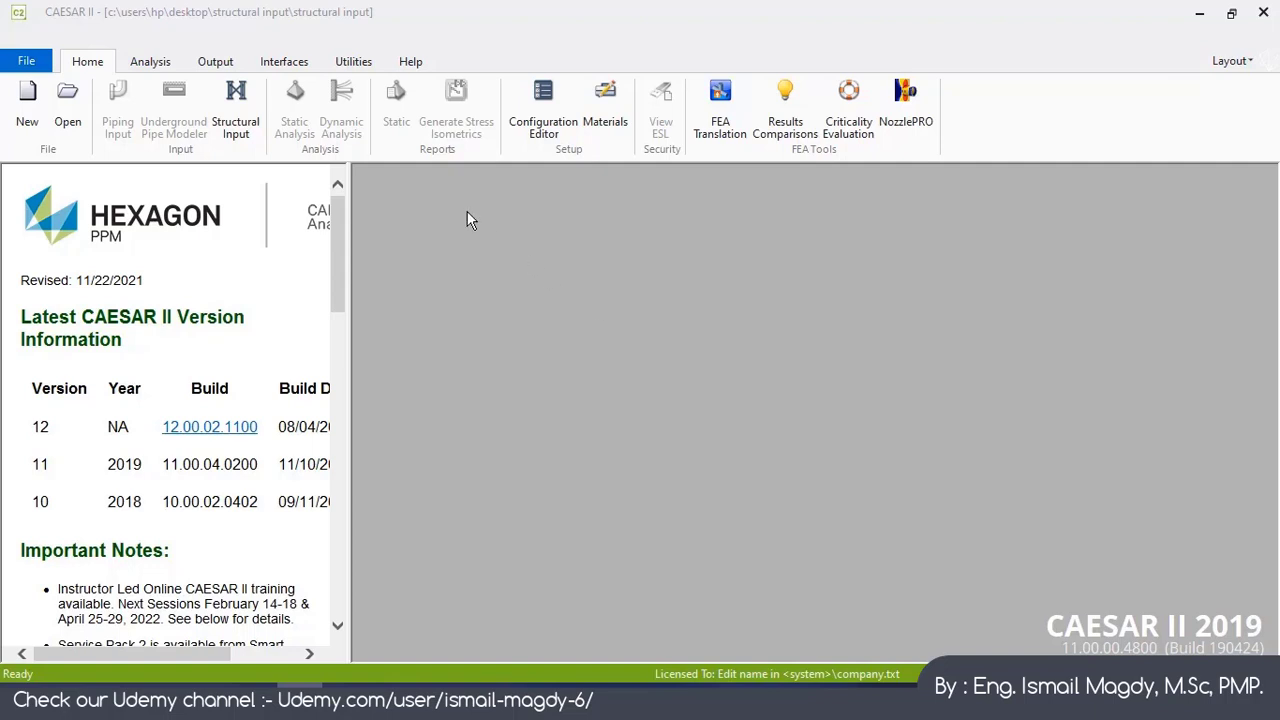
Step: Start a new Structural Input job named trial
{"action": "left_click", "coordinate": [28, 104]}
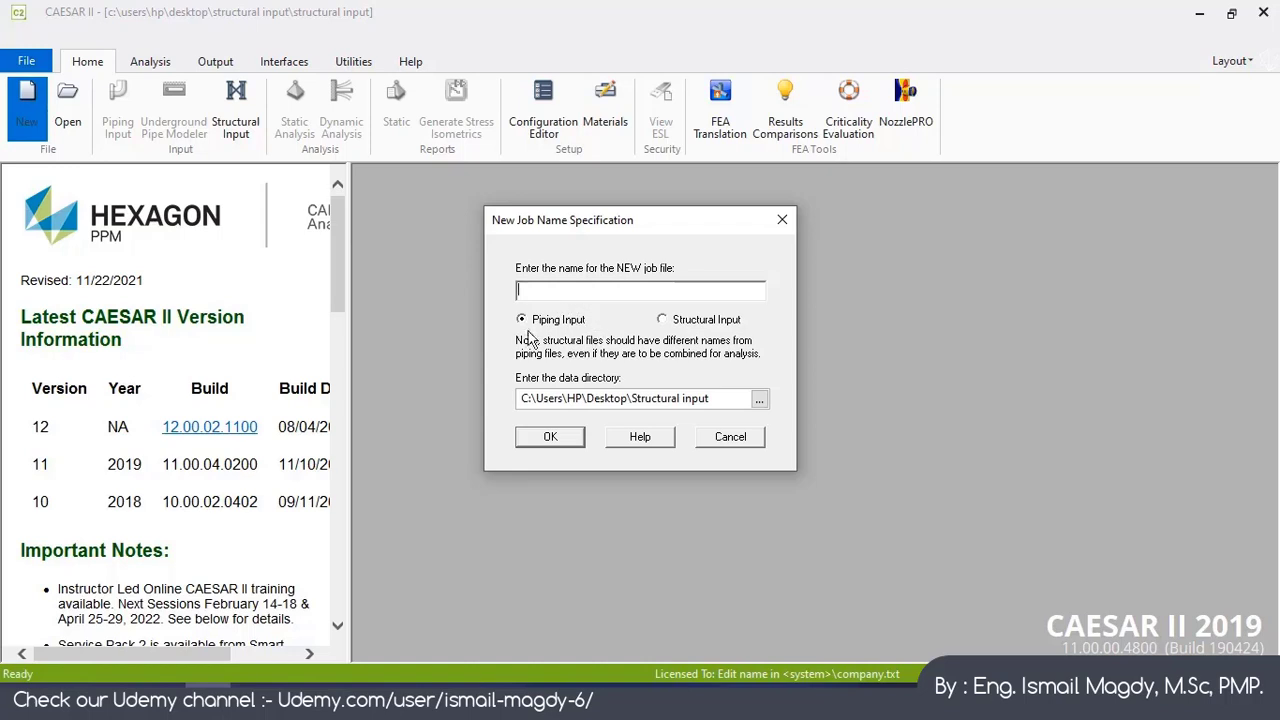
{"action": "left_click", "coordinate": [662, 320]}
{"action": "left_click", "coordinate": [711, 289]}
{"action": "type", "text": "trialo"}
{"action": "key", "text": "BackSpace"}
Step: Set the data directory to the Desktop's Structural input folder and create the job
{"action": "left_click", "coordinate": [759, 400]}
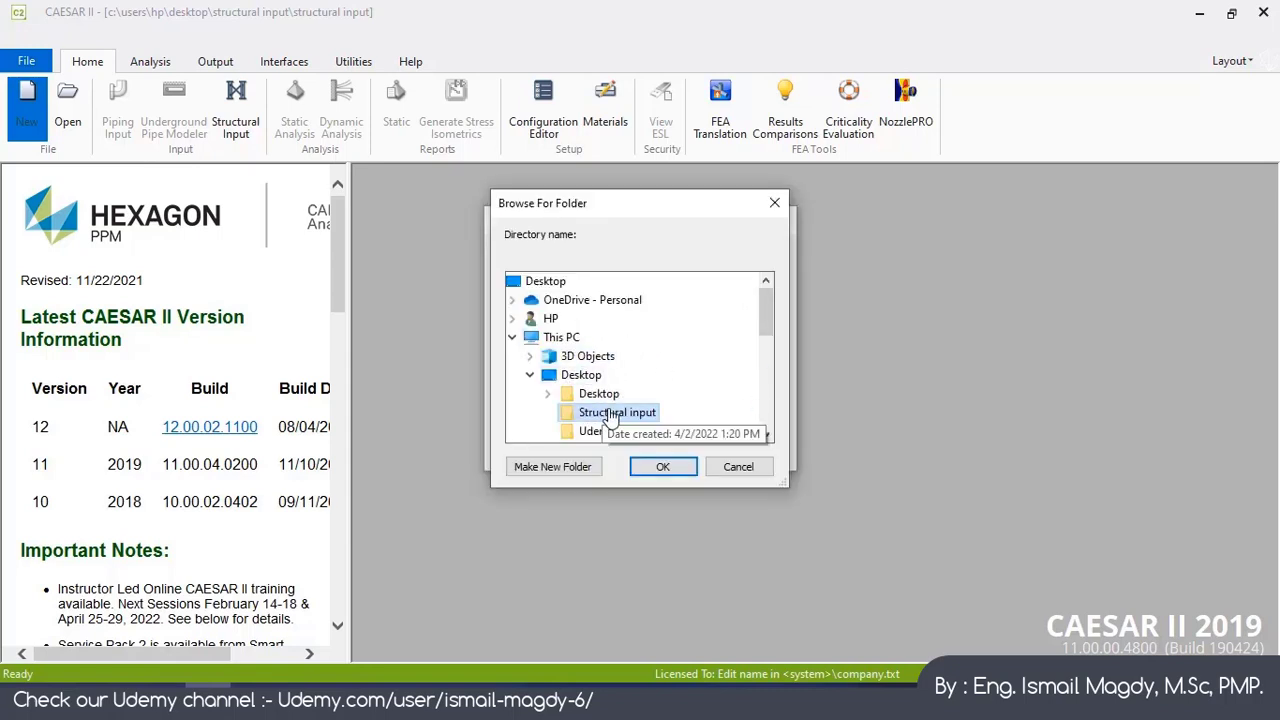
{"action": "left_click", "coordinate": [672, 469]}
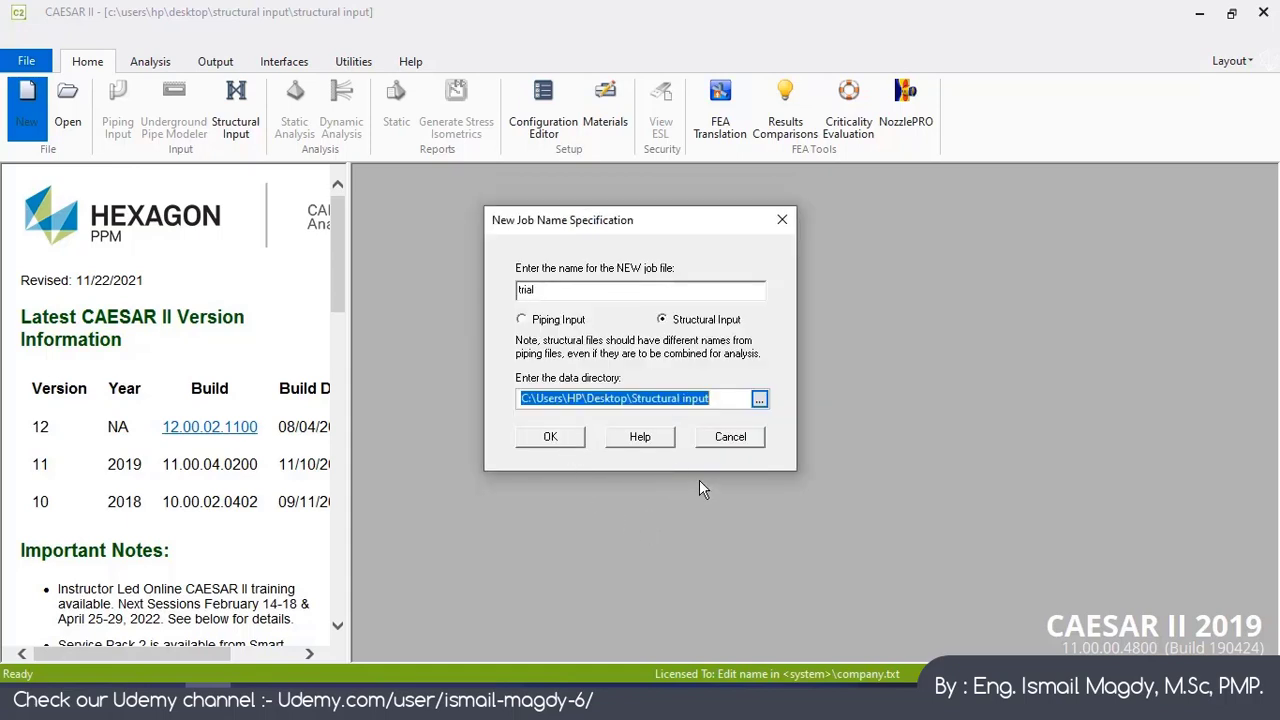
{"action": "left_click", "coordinate": [760, 399]}
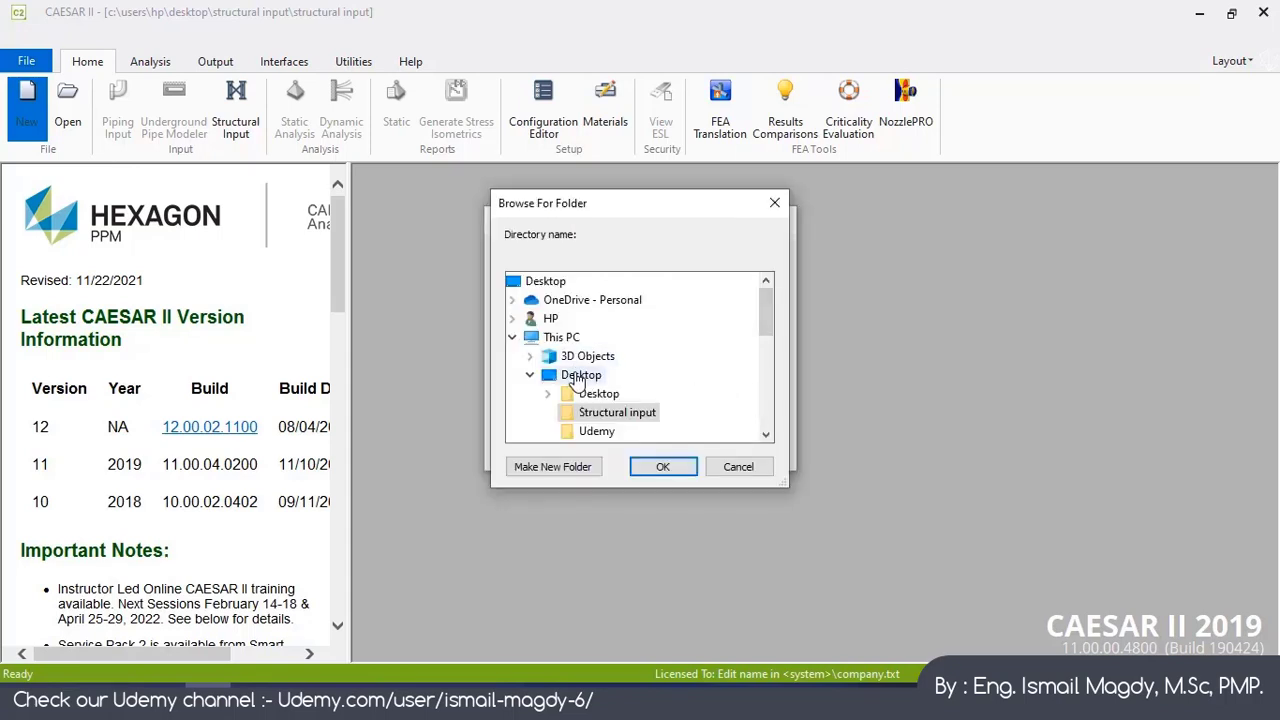
{"action": "left_click", "coordinate": [663, 467]}
{"action": "left_click", "coordinate": [555, 441]}
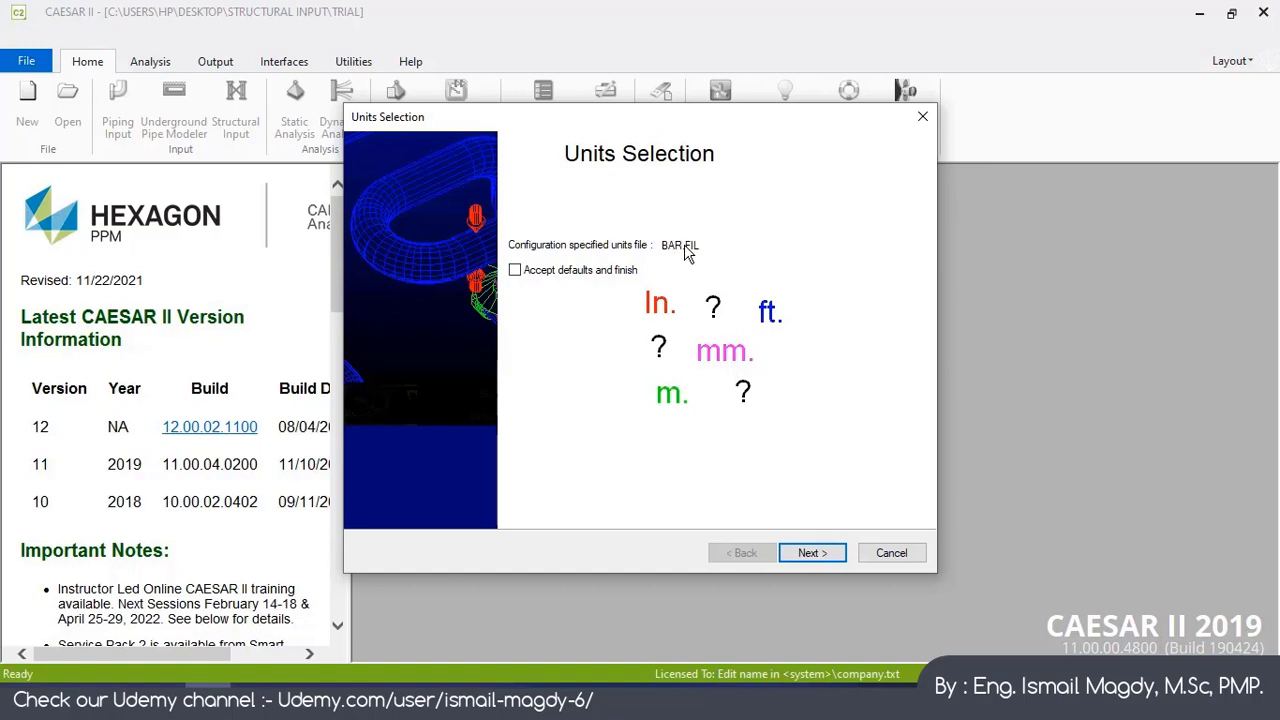
Step: Keep the default BAR.FIL units file and Y as the vertical axis in the setup wizard
{"action": "left_click", "coordinate": [812, 556]}
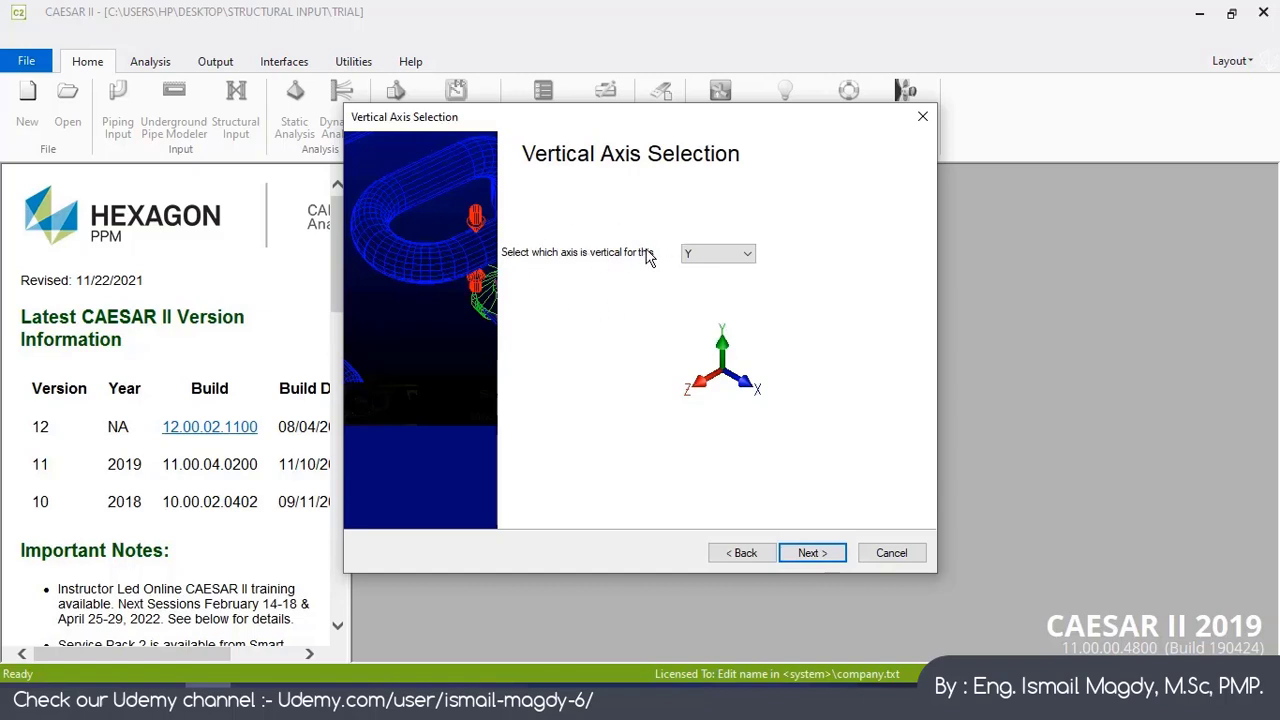
{"action": "left_click", "coordinate": [712, 256]}
{"action": "left_click", "coordinate": [699, 282]}
{"action": "left_click", "coordinate": [706, 255]}
{"action": "left_click", "coordinate": [703, 272]}
{"action": "left_click", "coordinate": [711, 258]}
{"action": "left_click", "coordinate": [713, 256]}
{"action": "left_click", "coordinate": [820, 555]}
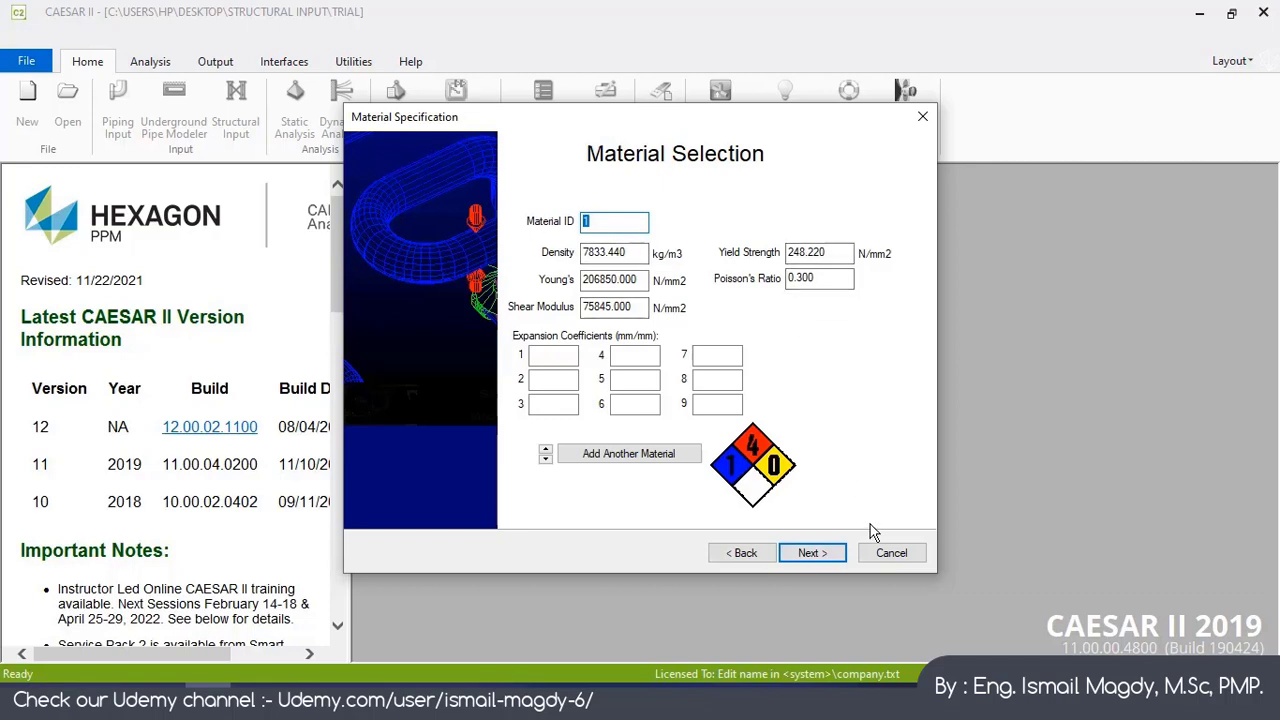
Step: Keep the default material and assign the W40X215 I-beam as cross section 1
{"action": "left_click", "coordinate": [825, 552]}
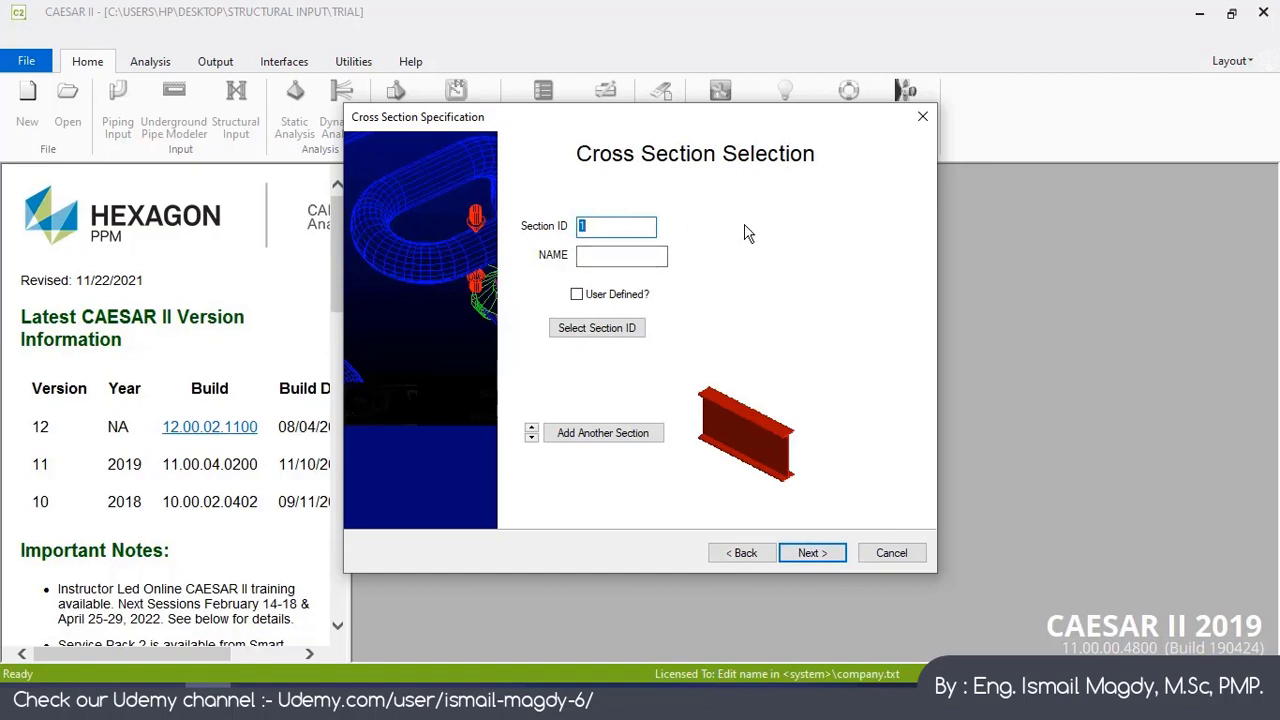
{"action": "left_click", "coordinate": [591, 340]}
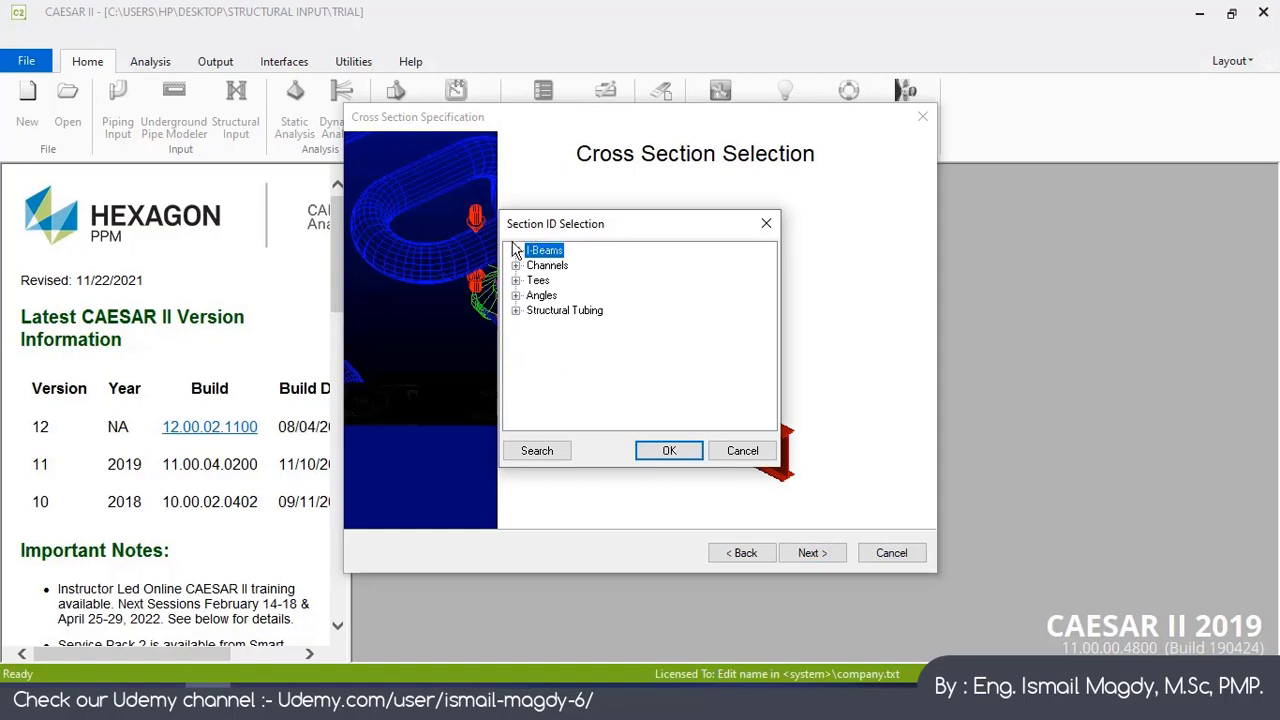
{"action": "left_click", "coordinate": [515, 250]}
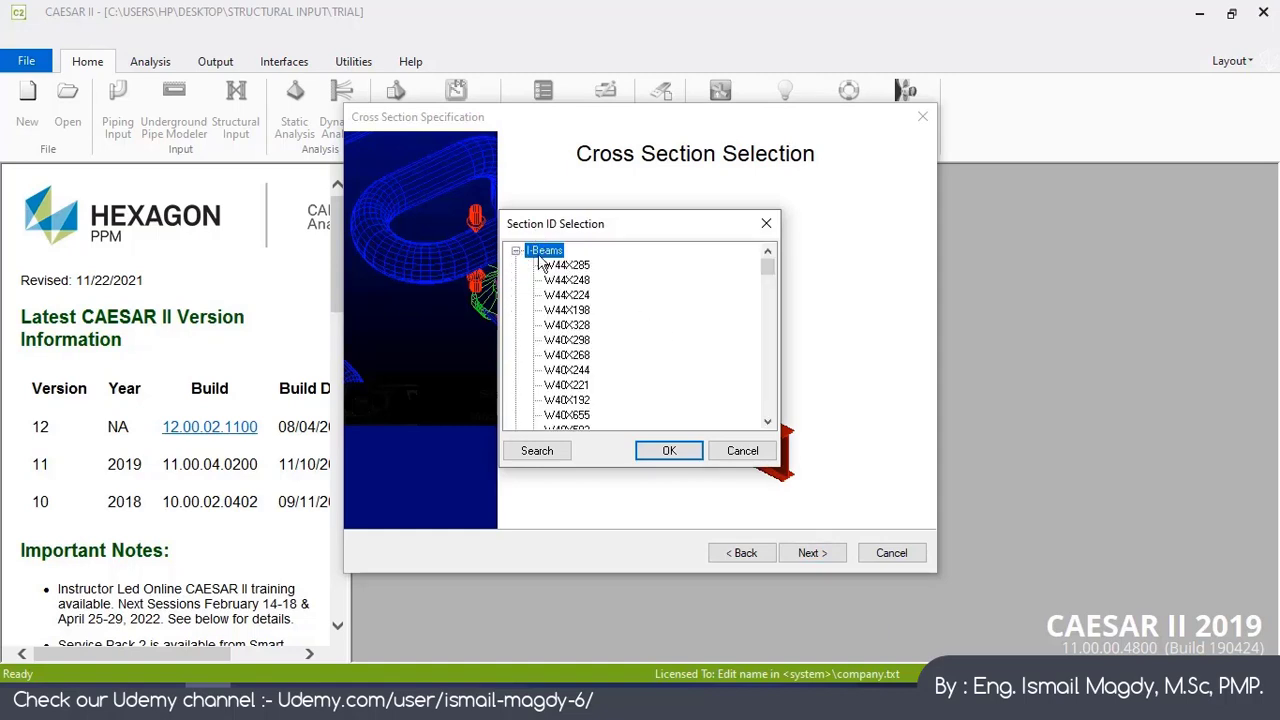
{"action": "scroll", "coordinate": [590, 300], "scroll_direction": "down", "scroll_amount": 5}
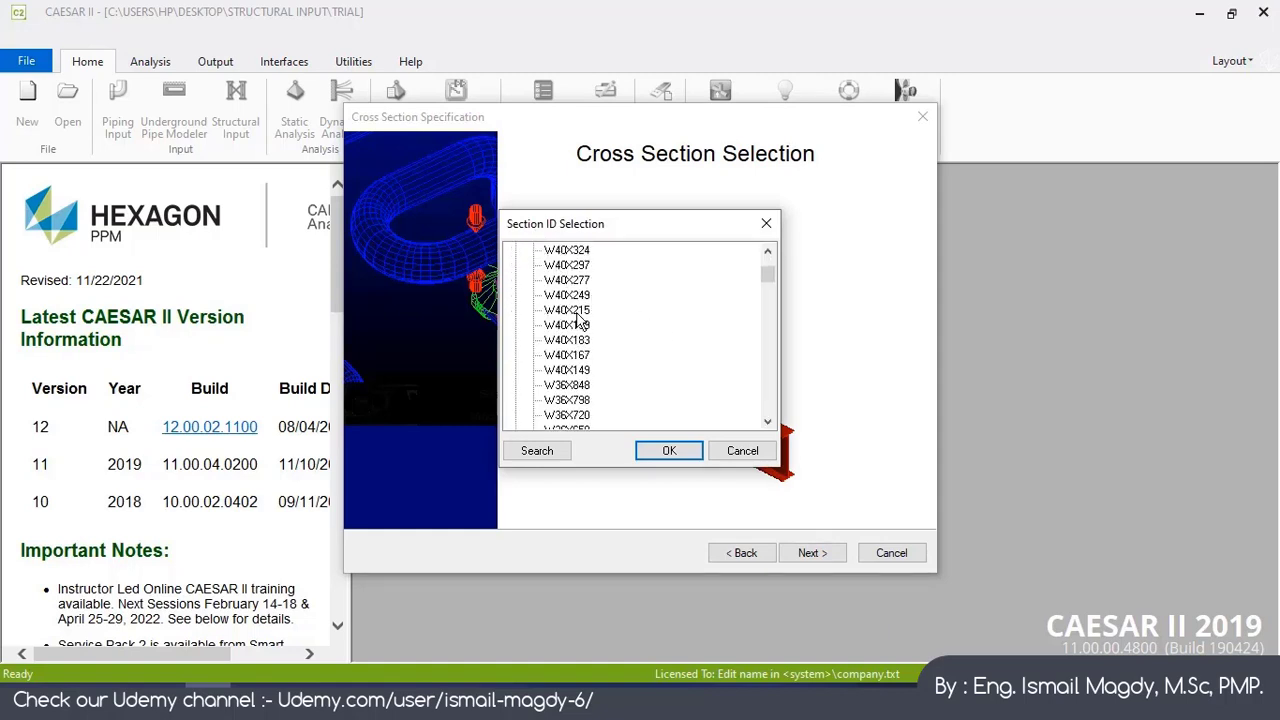
{"action": "left_click", "coordinate": [575, 312]}
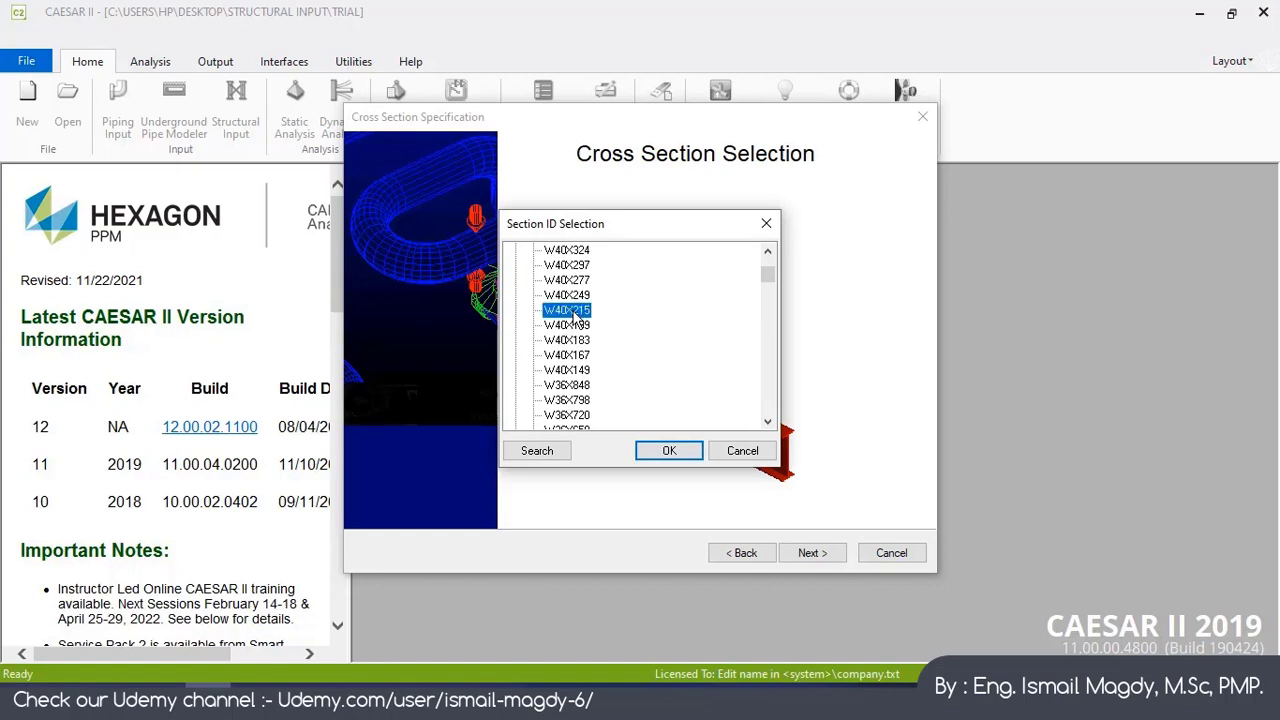
{"action": "left_click", "coordinate": [670, 452]}
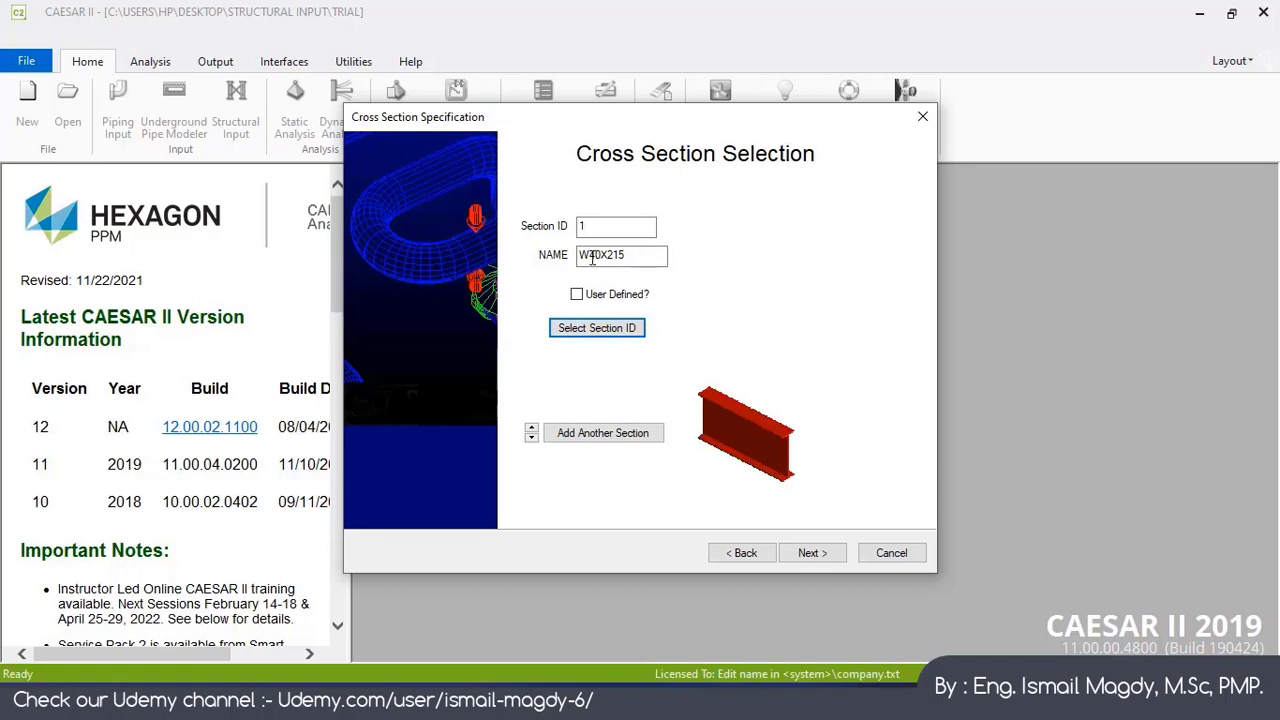
Step: Finish the wizard using Method 1 element definitions
{"action": "left_click", "coordinate": [810, 553]}
{"action": "left_click", "coordinate": [735, 553]}
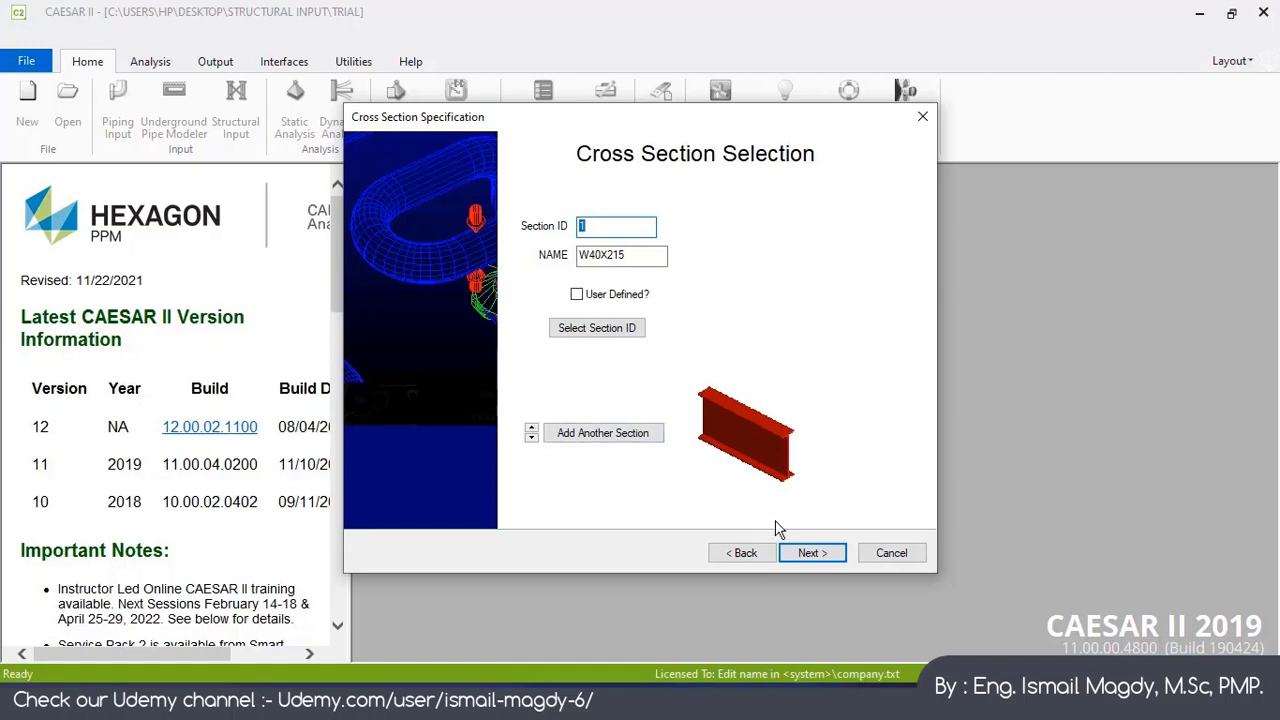
{"action": "left_click", "coordinate": [822, 555]}
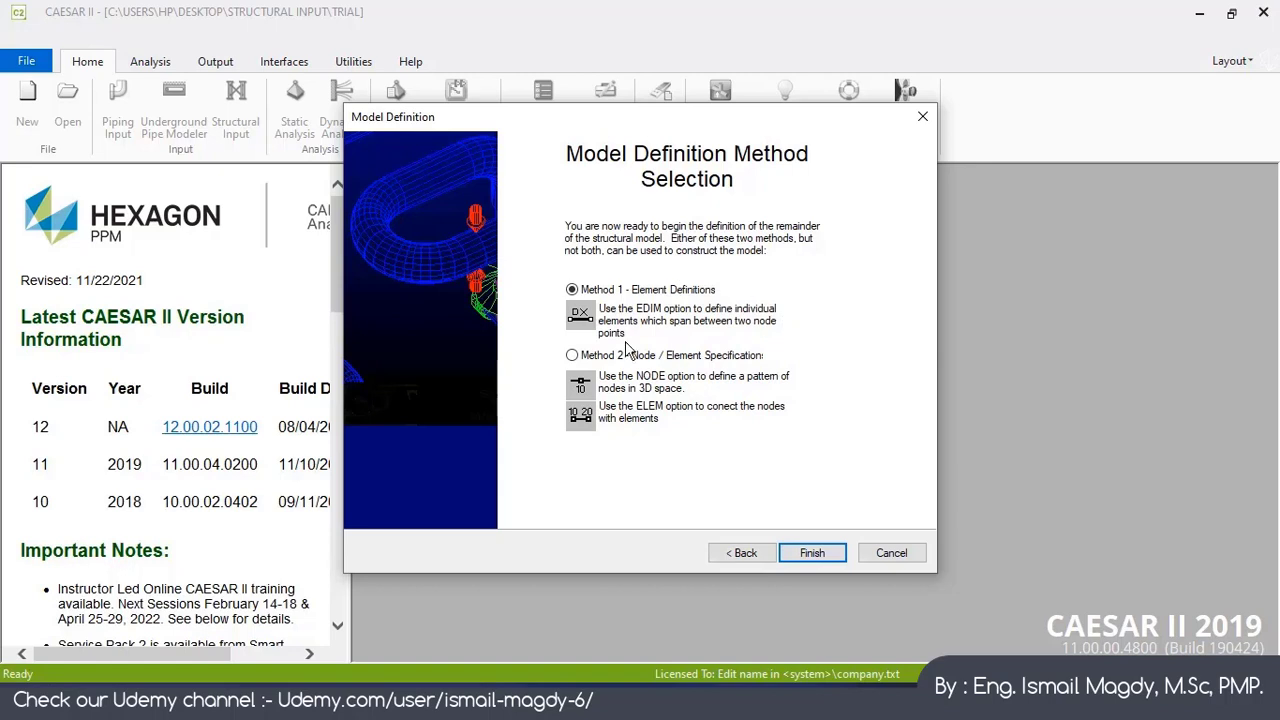
{"action": "left_click", "coordinate": [812, 553]}
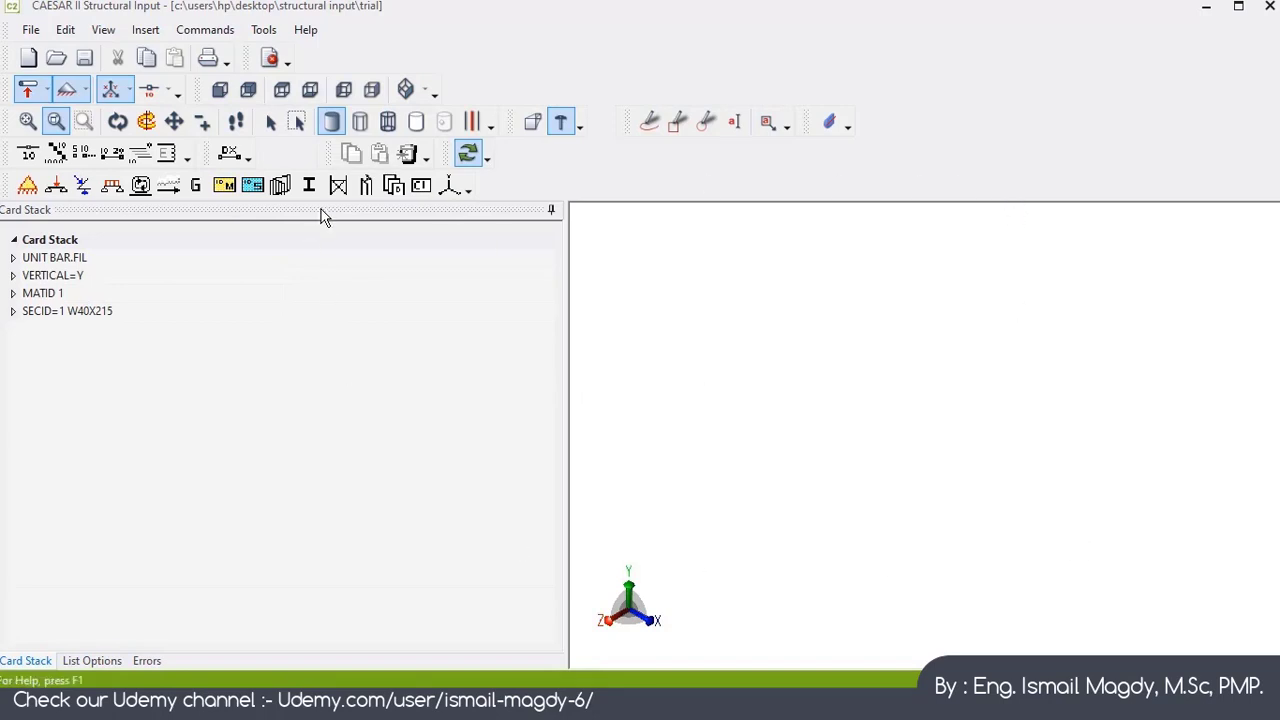
Step: Review the unit, vertical axis, material and section cards in the card stack
{"action": "left_click", "coordinate": [12, 258]}
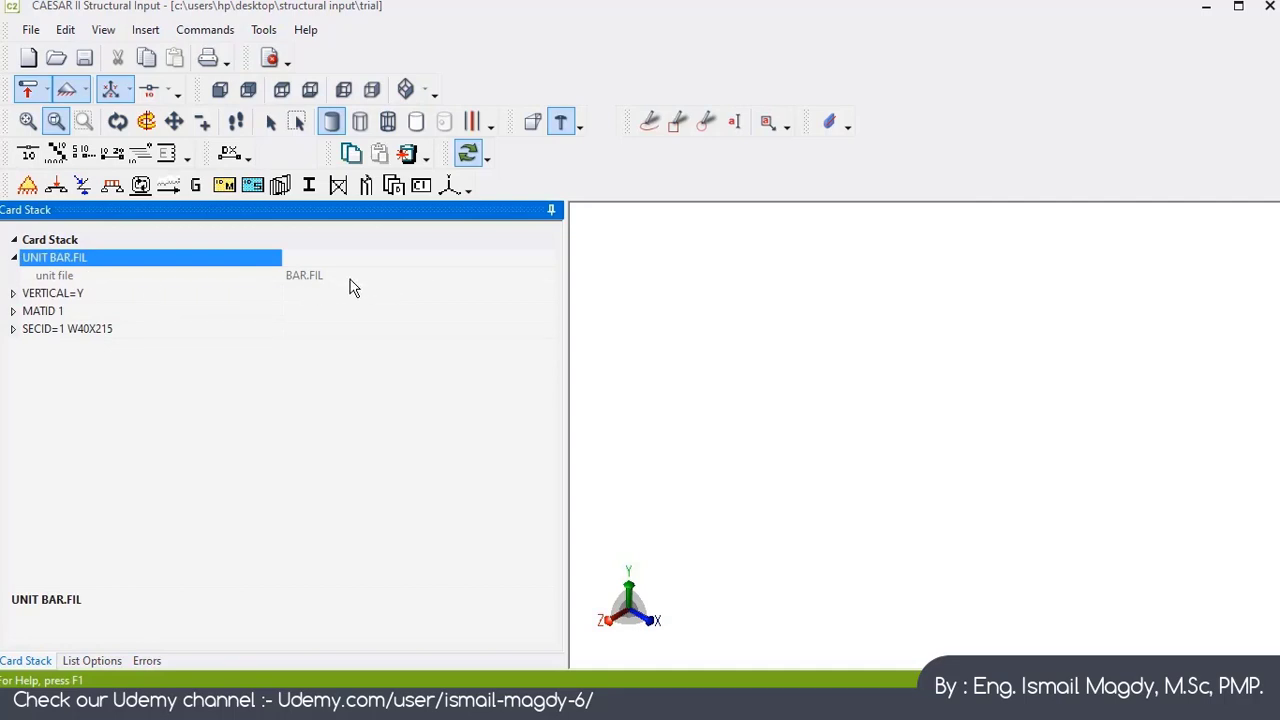
{"action": "left_click", "coordinate": [14, 258]}
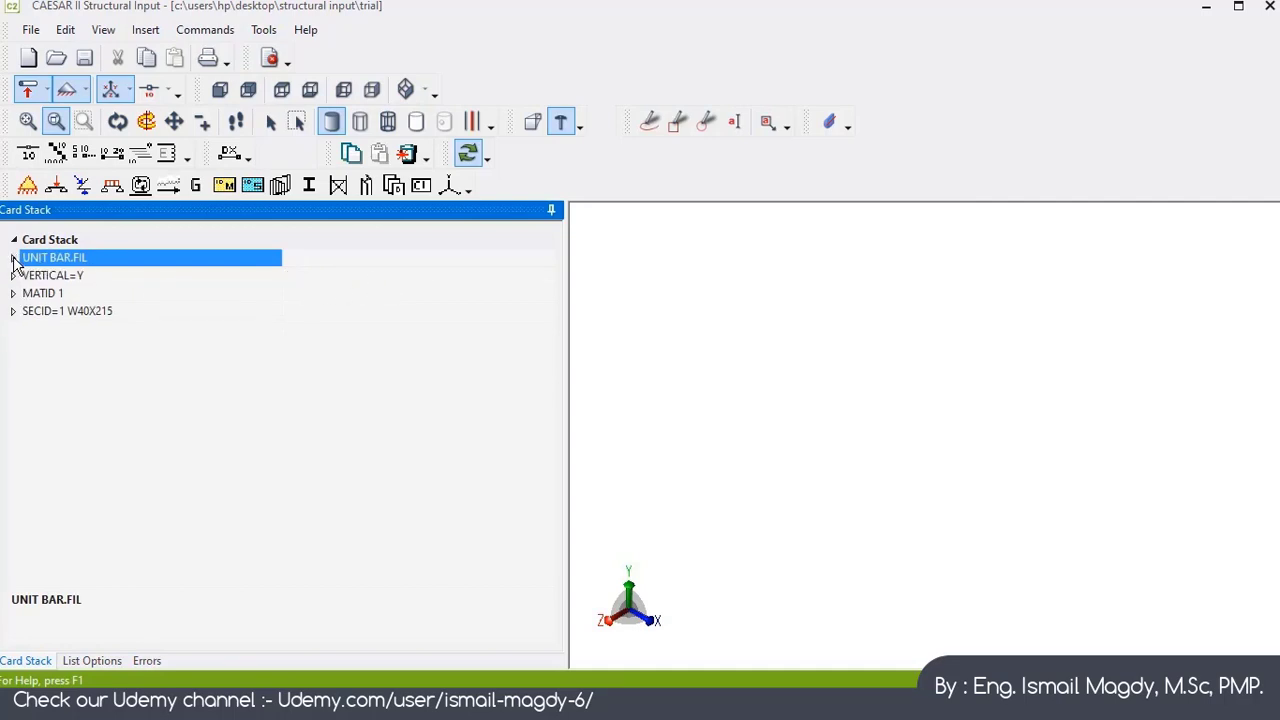
{"action": "left_click", "coordinate": [13, 276]}
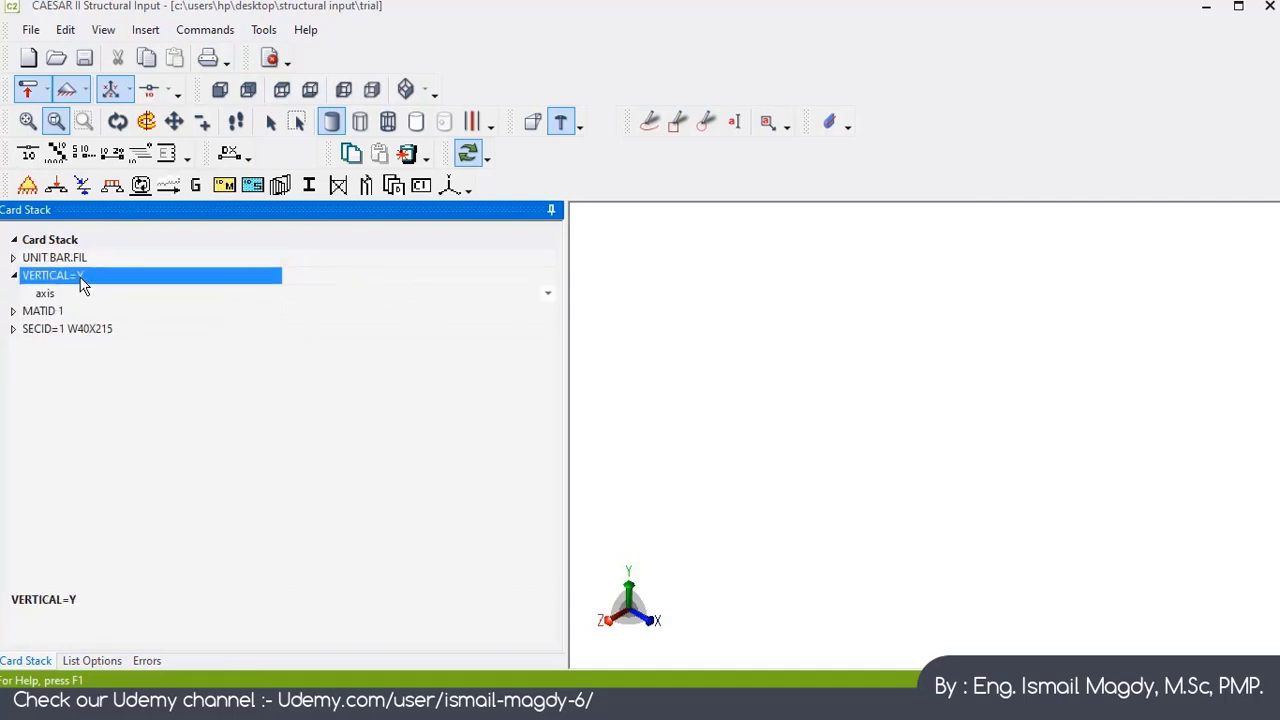
{"action": "left_click", "coordinate": [13, 276]}
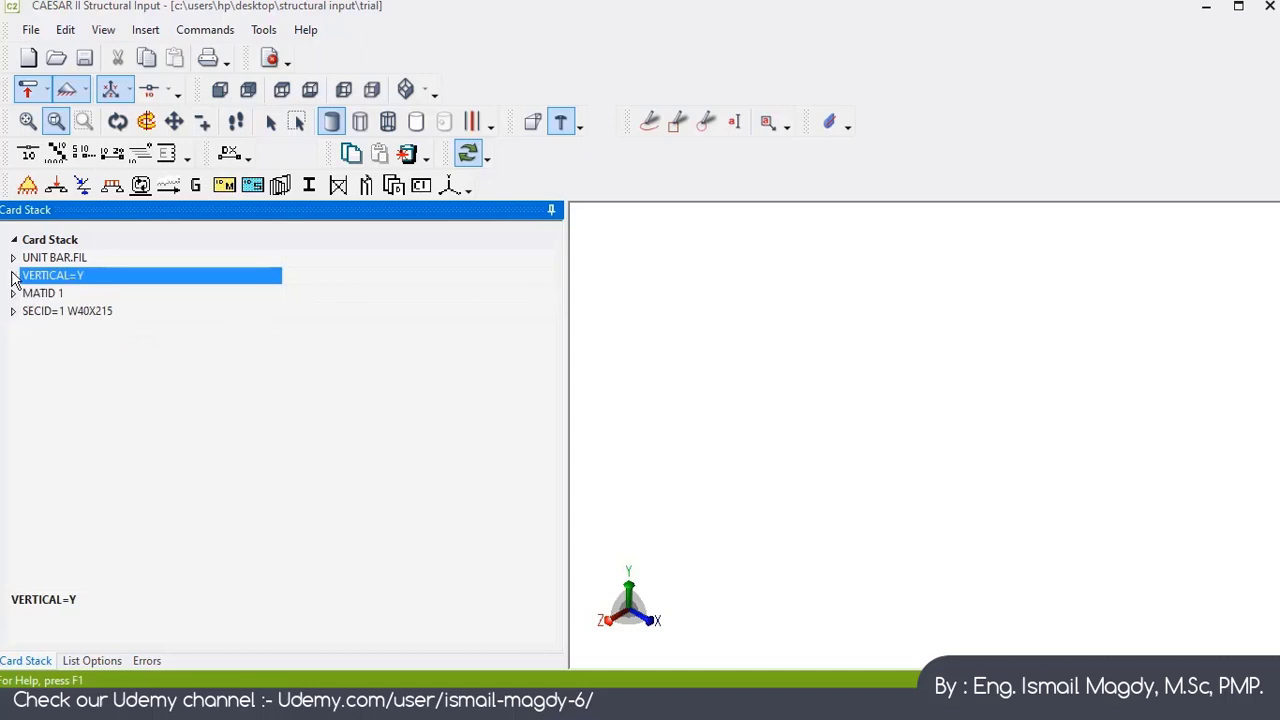
{"action": "left_click", "coordinate": [13, 293]}
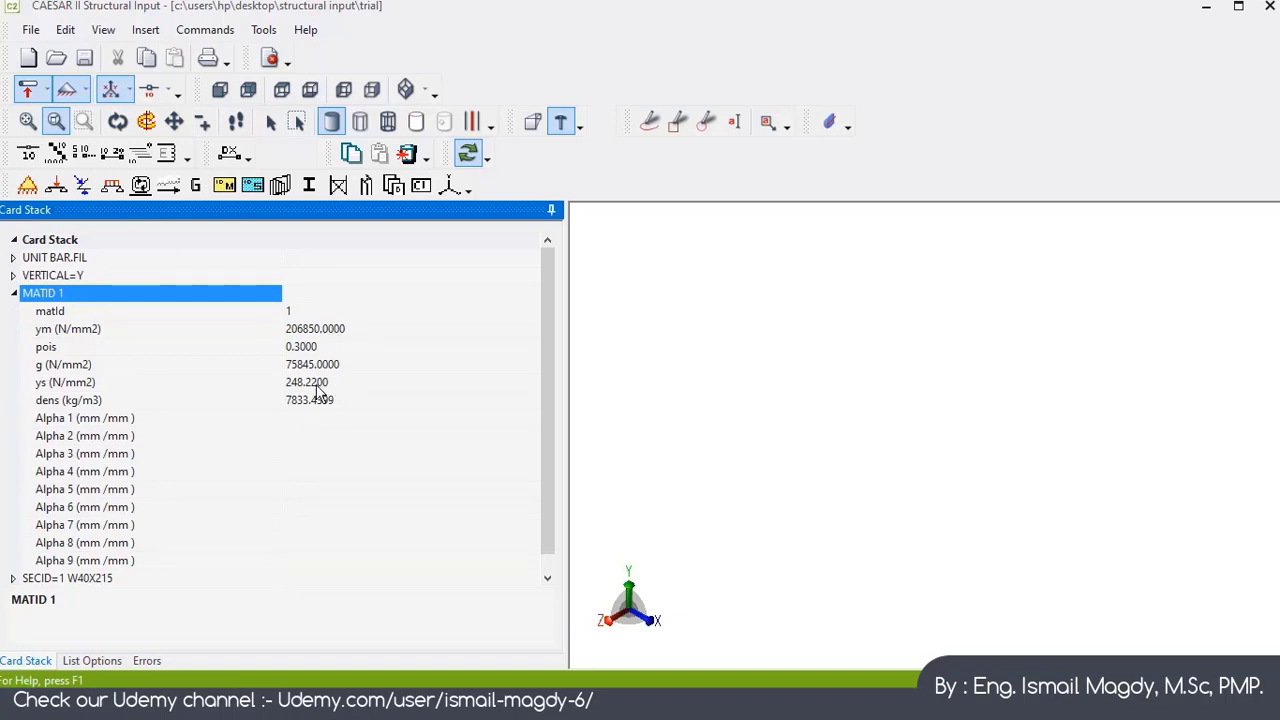
{"action": "left_click", "coordinate": [14, 293]}
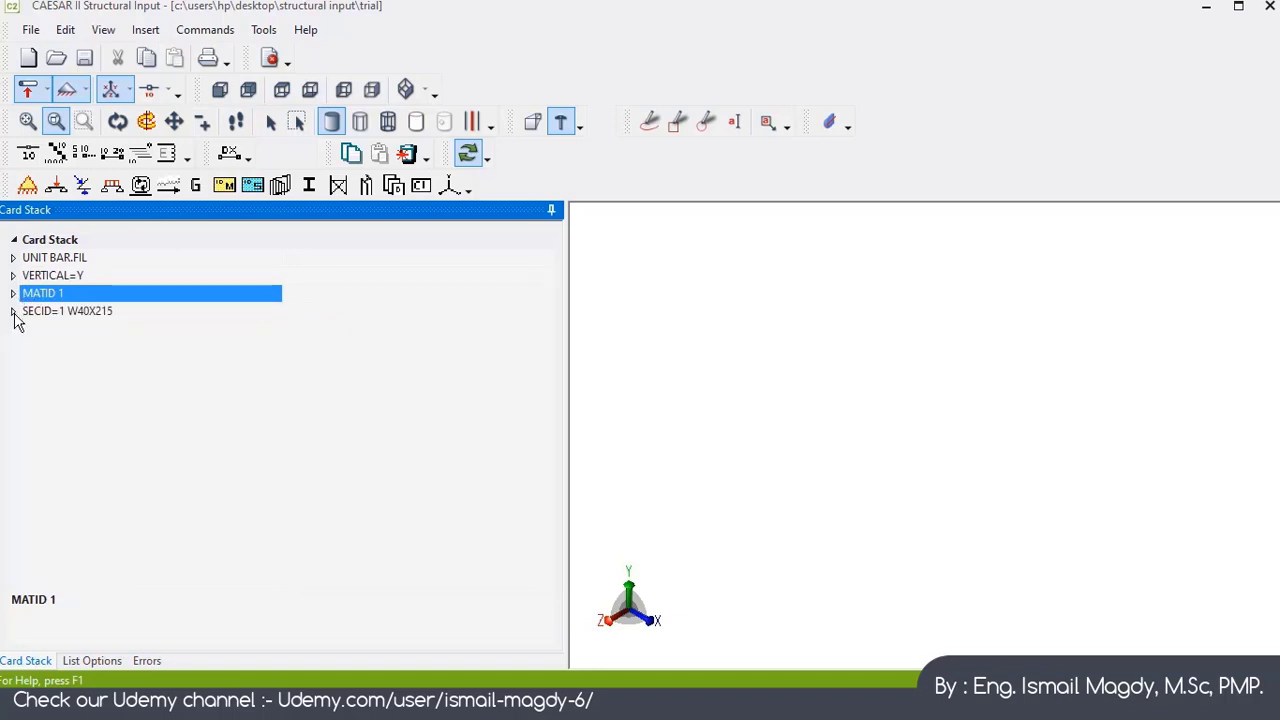
{"action": "left_click", "coordinate": [14, 312]}
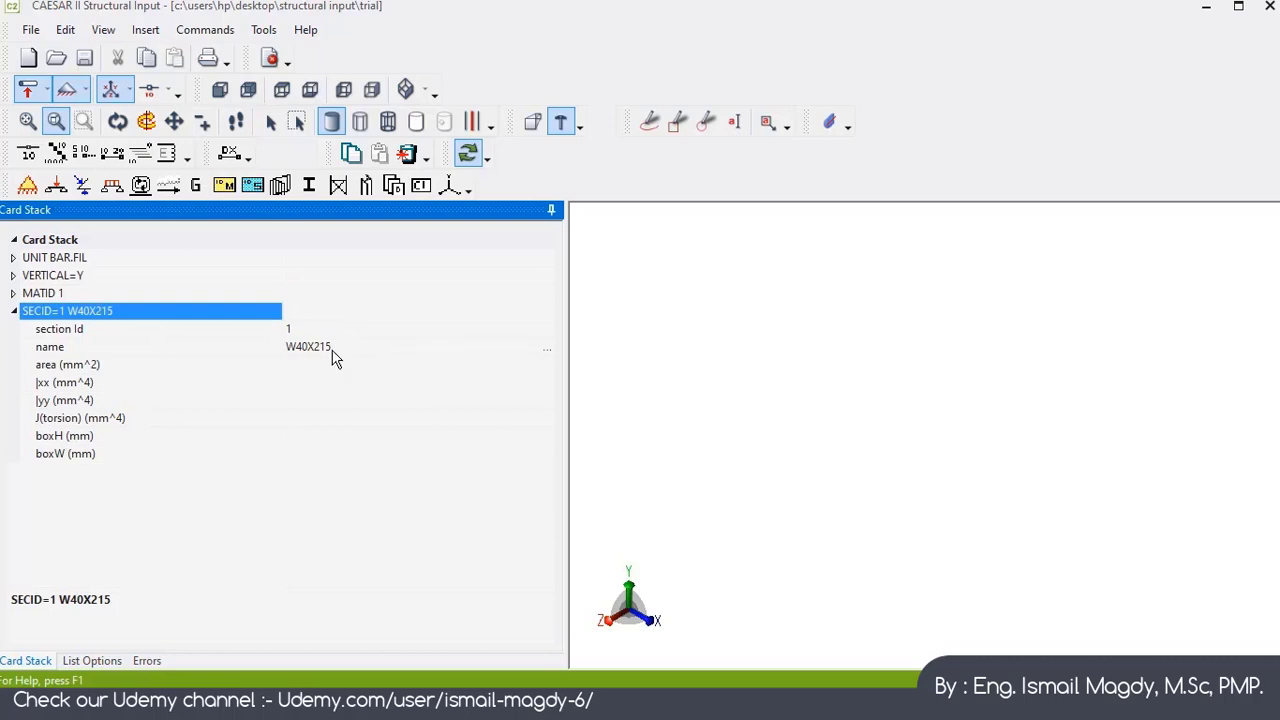
{"action": "left_click", "coordinate": [14, 312]}
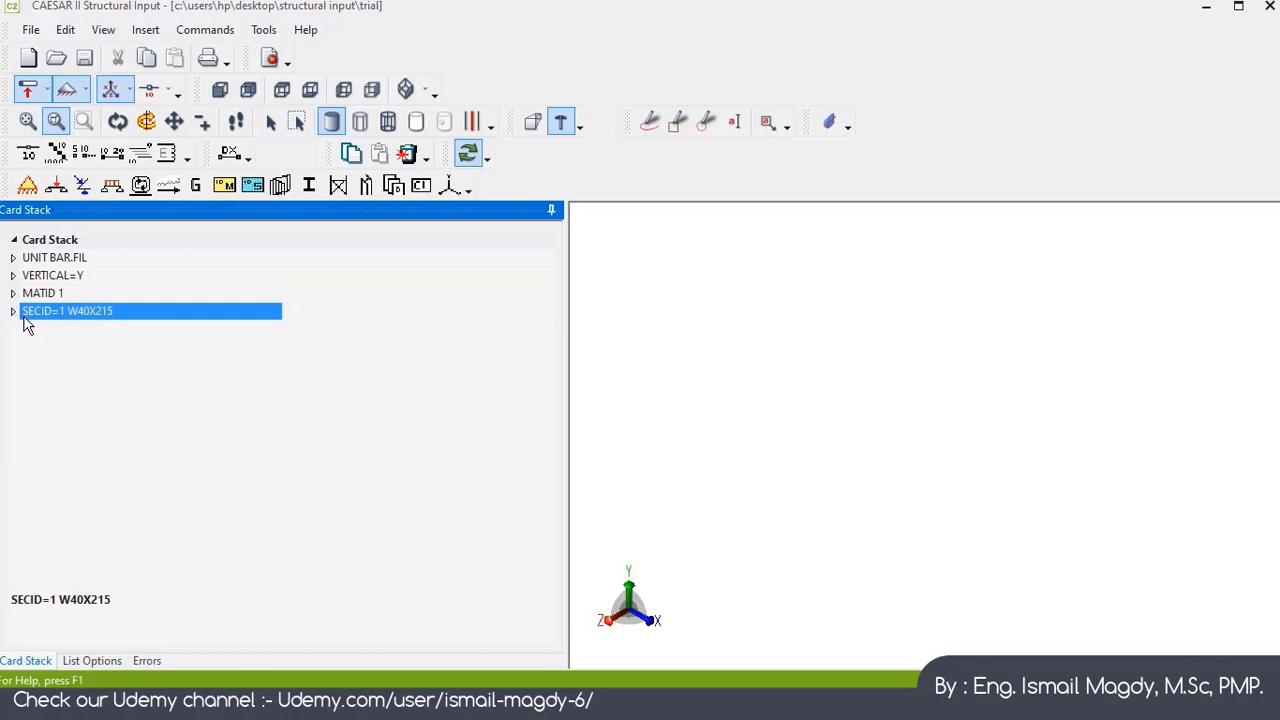
Step: Add an EDIM element card running from node 1000 to node 2000
{"action": "left_click", "coordinate": [234, 157]}
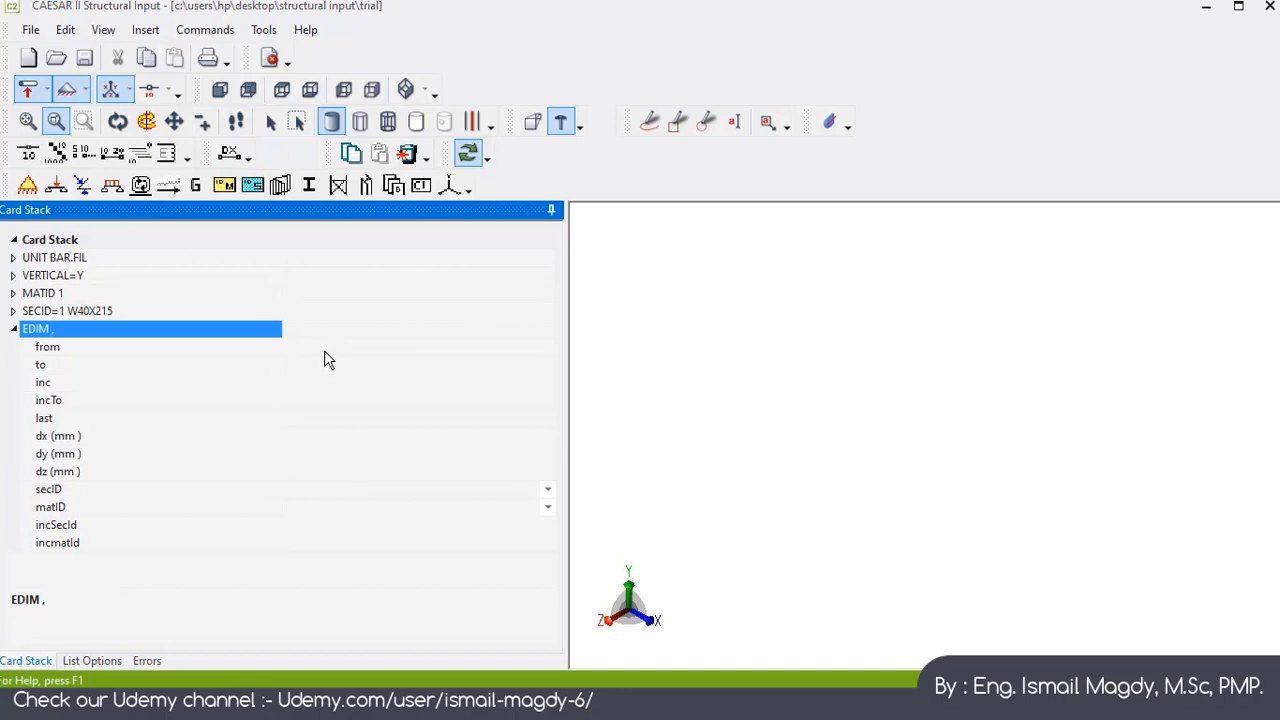
{"action": "left_click", "coordinate": [327, 346]}
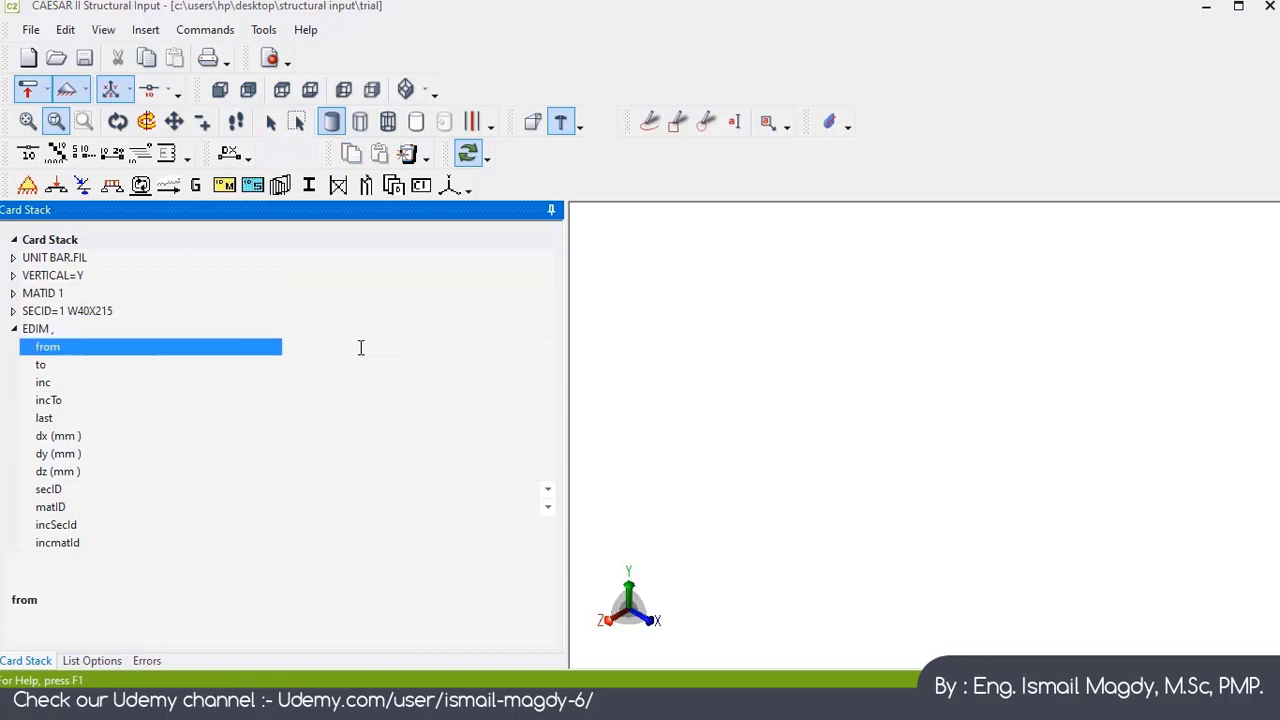
{"action": "type", "text": "1000"}
{"action": "key", "text": "Return"}
{"action": "left_click", "coordinate": [333, 365]}
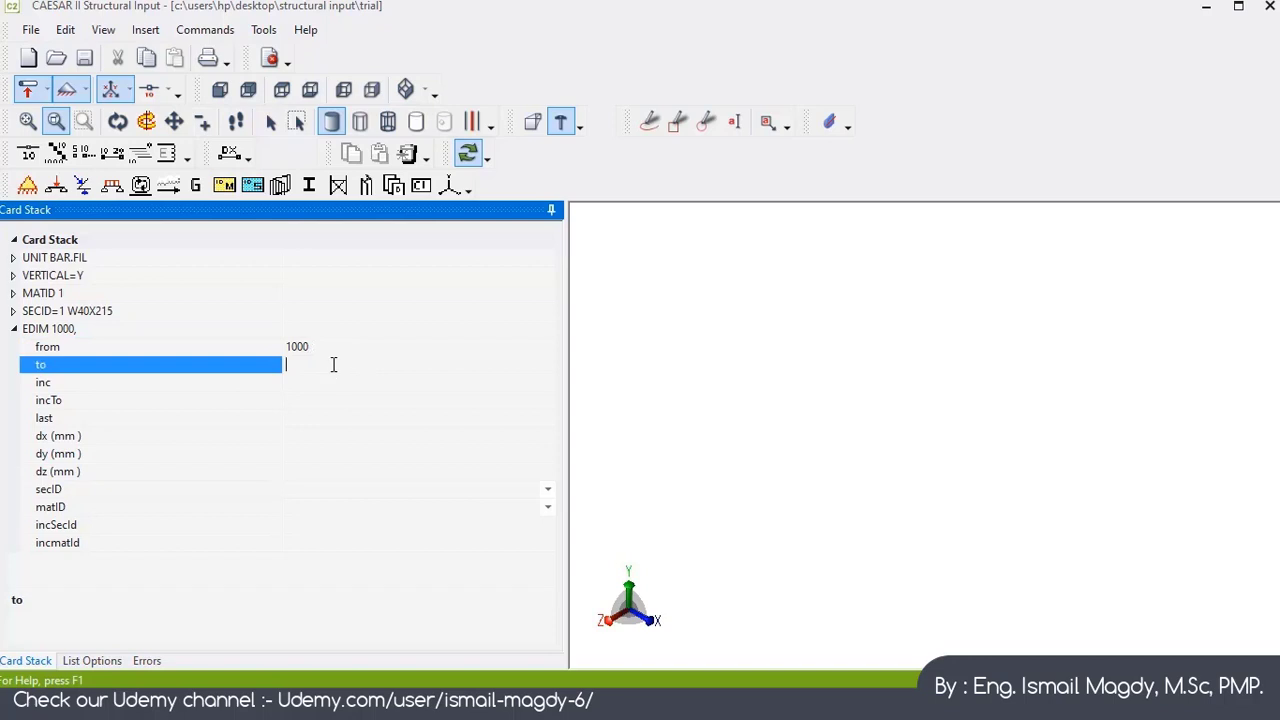
{"action": "type", "text": "2000"}
{"action": "key", "text": "Return"}
Step: Set the element's dy to 4000 mm
{"action": "left_click", "coordinate": [324, 456]}
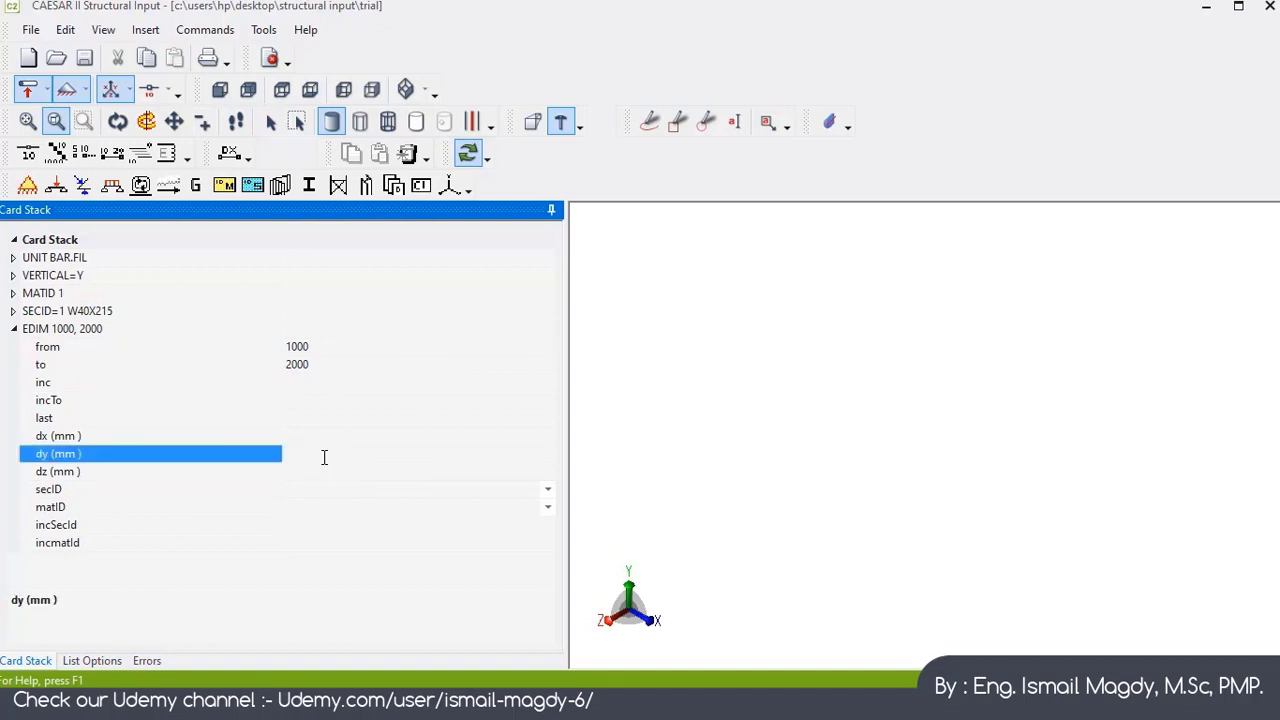
{"action": "type", "text": "4000"}
{"action": "key", "text": "Return"}
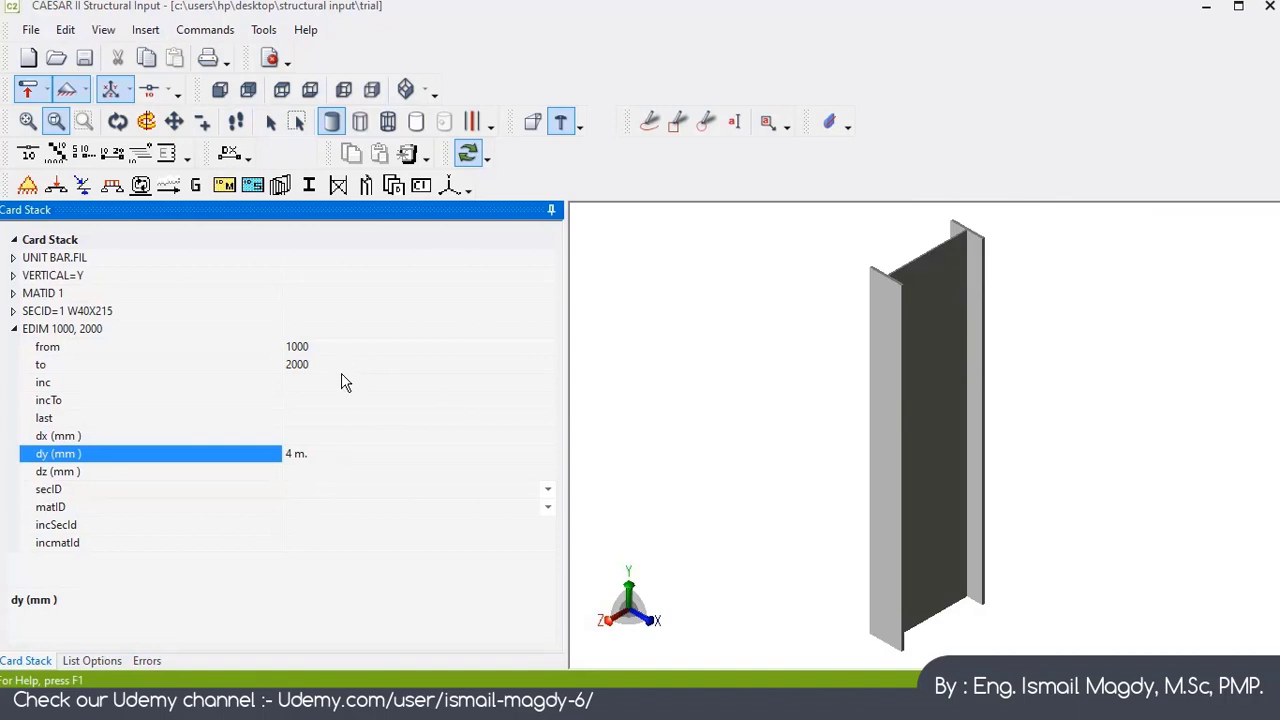
Step: Assign section ID 1 and material ID 1 to the element and collapse its card
{"action": "left_click", "coordinate": [548, 490]}
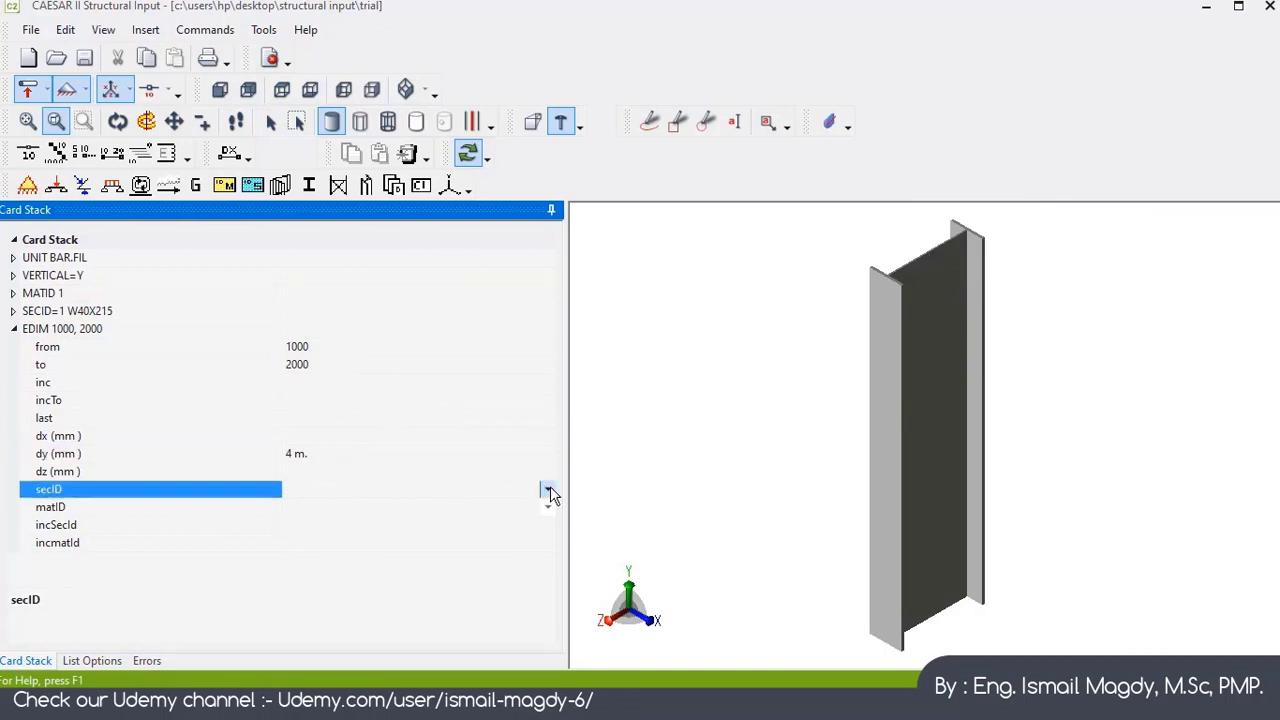
{"action": "left_click", "coordinate": [548, 490]}
{"action": "left_click", "coordinate": [345, 512]}
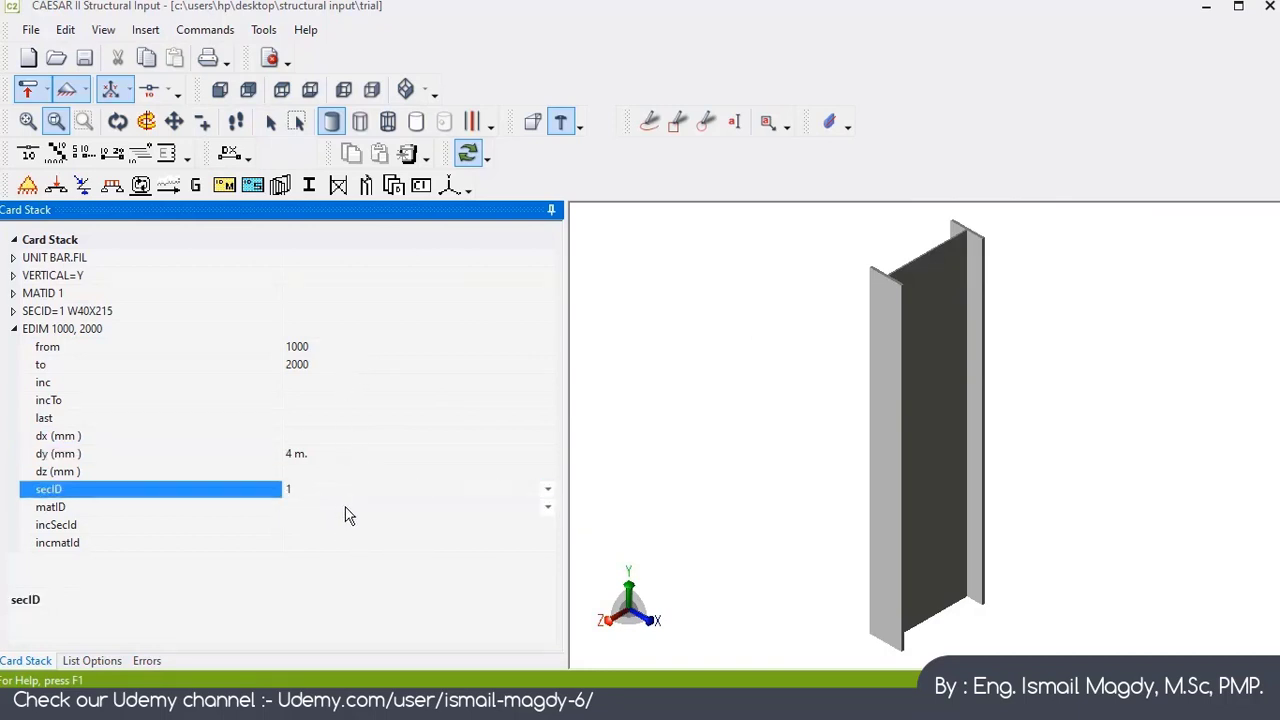
{"action": "left_click", "coordinate": [548, 507]}
{"action": "left_click", "coordinate": [407, 537]}
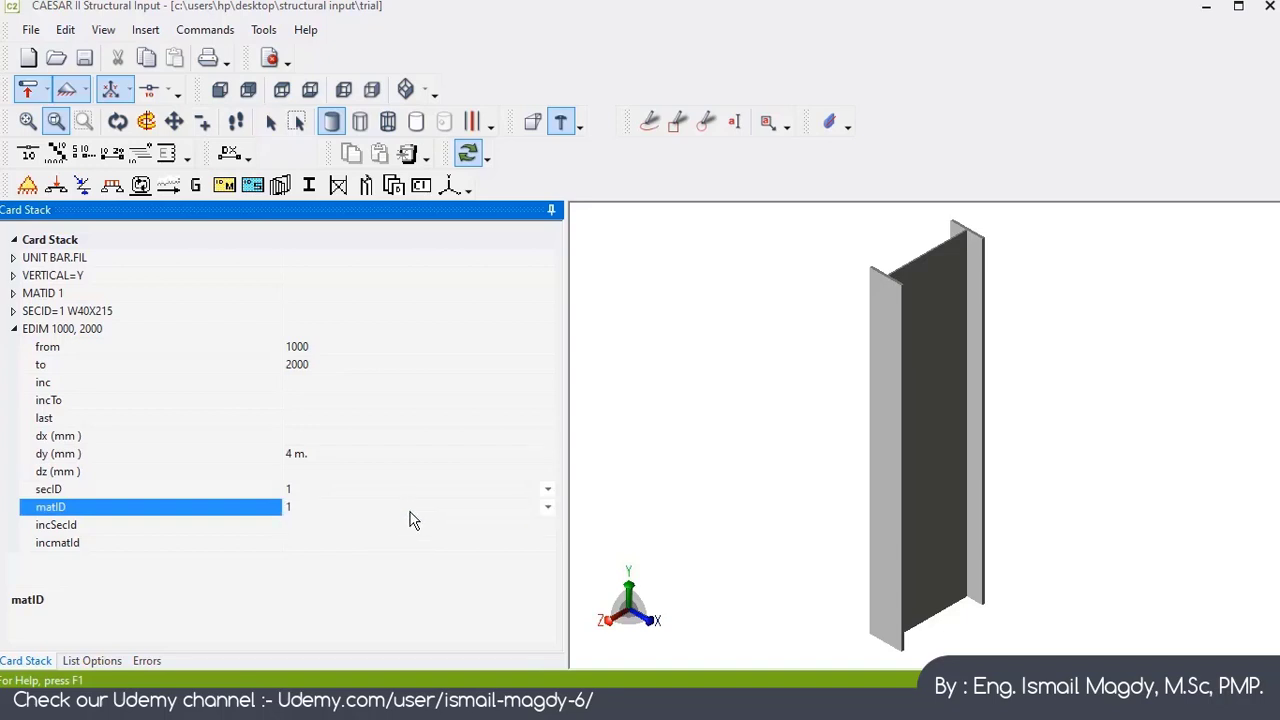
{"action": "left_click", "coordinate": [13, 330]}
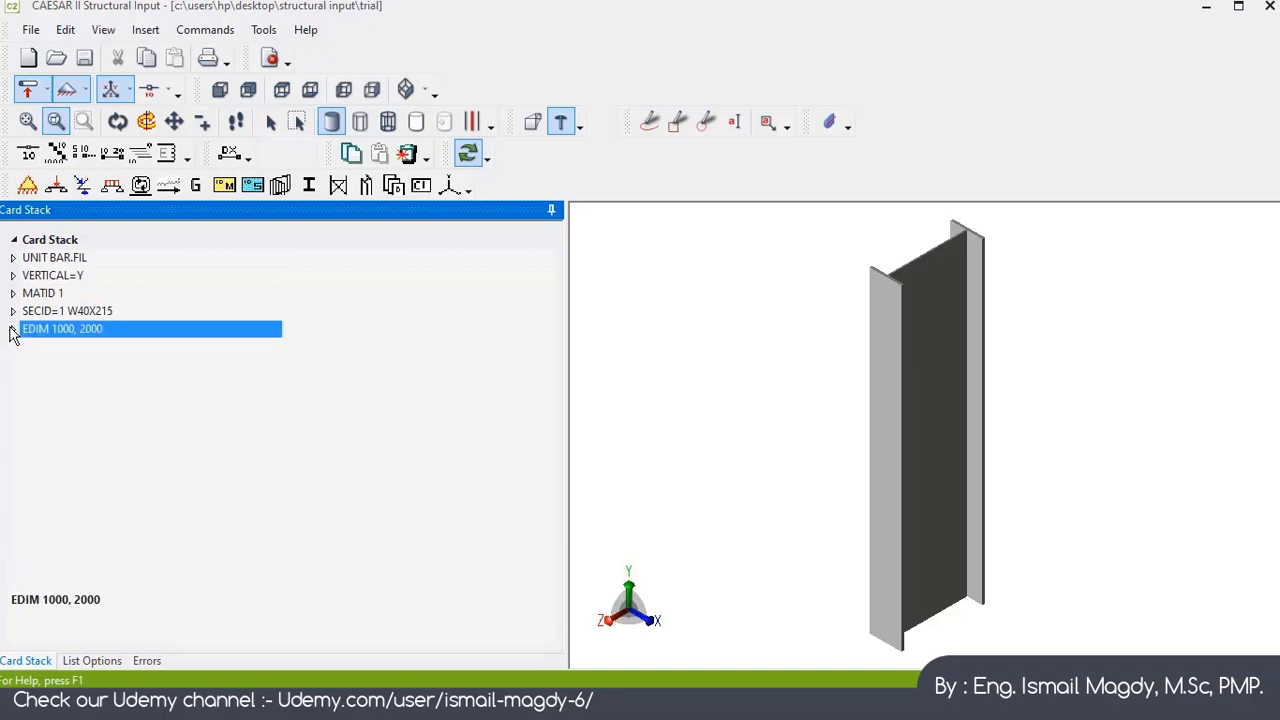
Step: Add another EDIM element card running from node 2000 to node 3000
{"action": "left_click", "coordinate": [252, 185]}
{"action": "key", "text": "Down"}
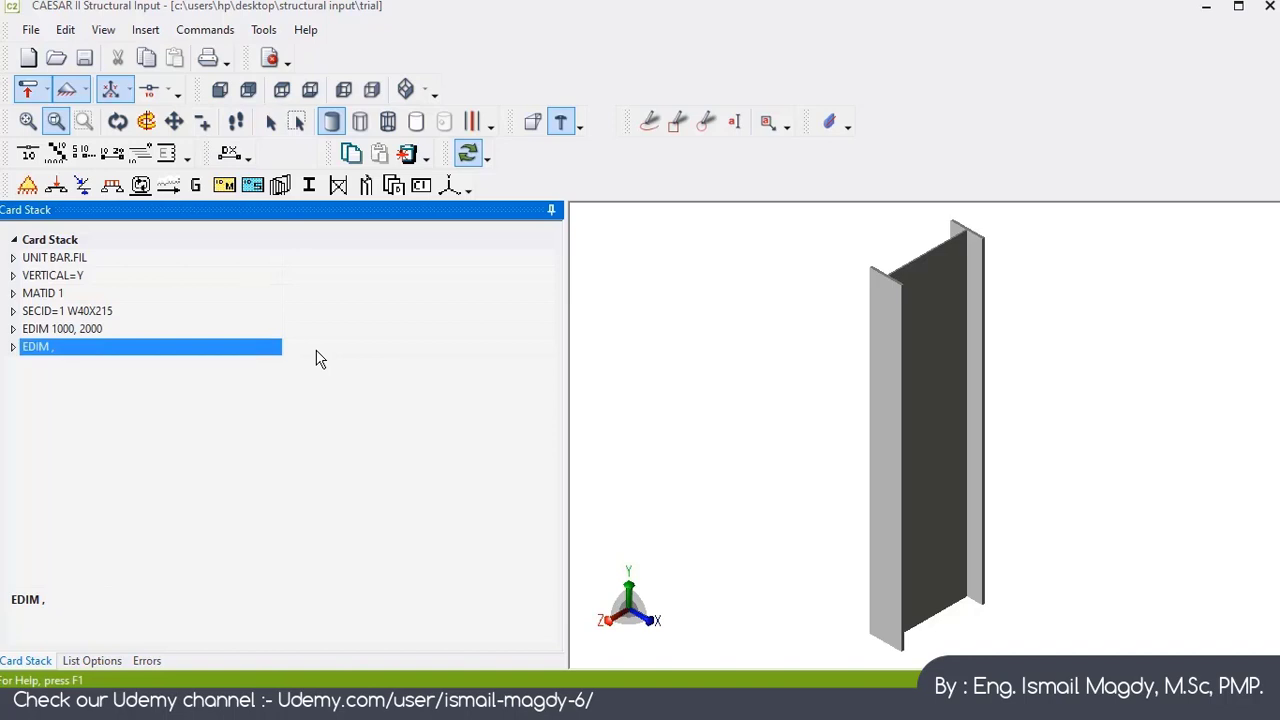
{"action": "key", "text": "Right"}
{"action": "key", "text": "Down"}
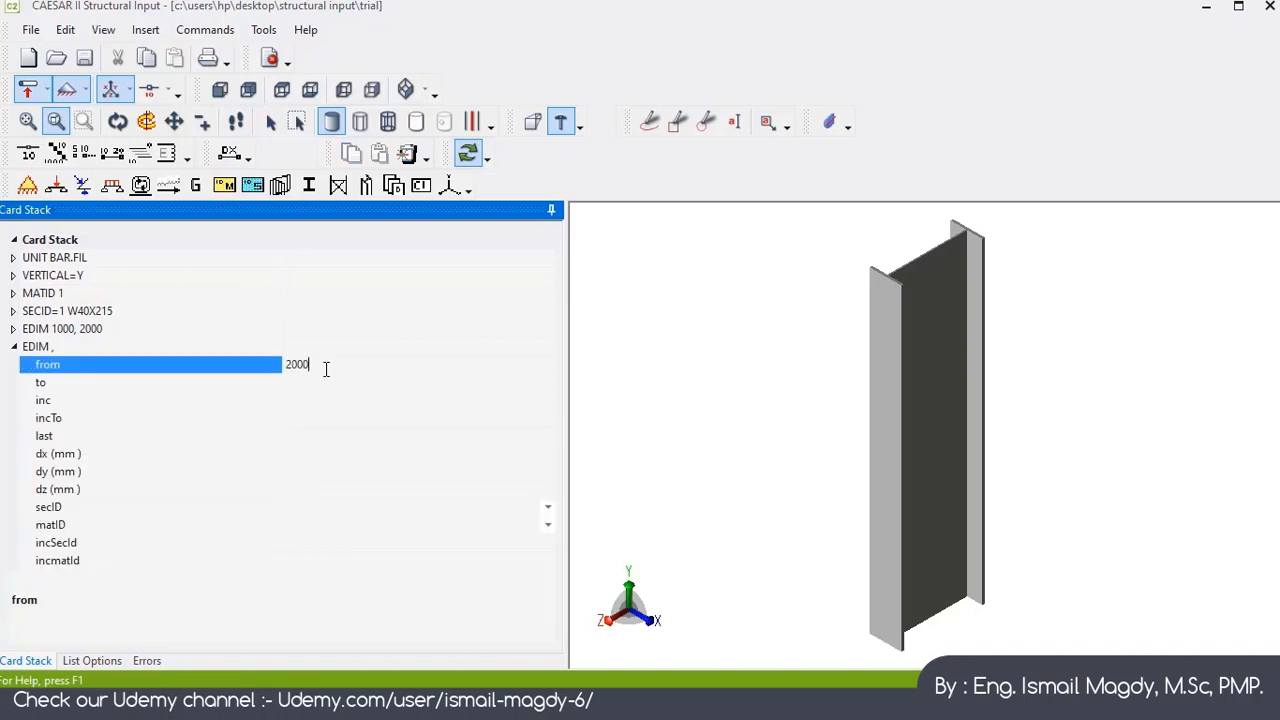
{"action": "type", "text": "2000"}
{"action": "key", "text": "Return"}
{"action": "left_click", "coordinate": [332, 384]}
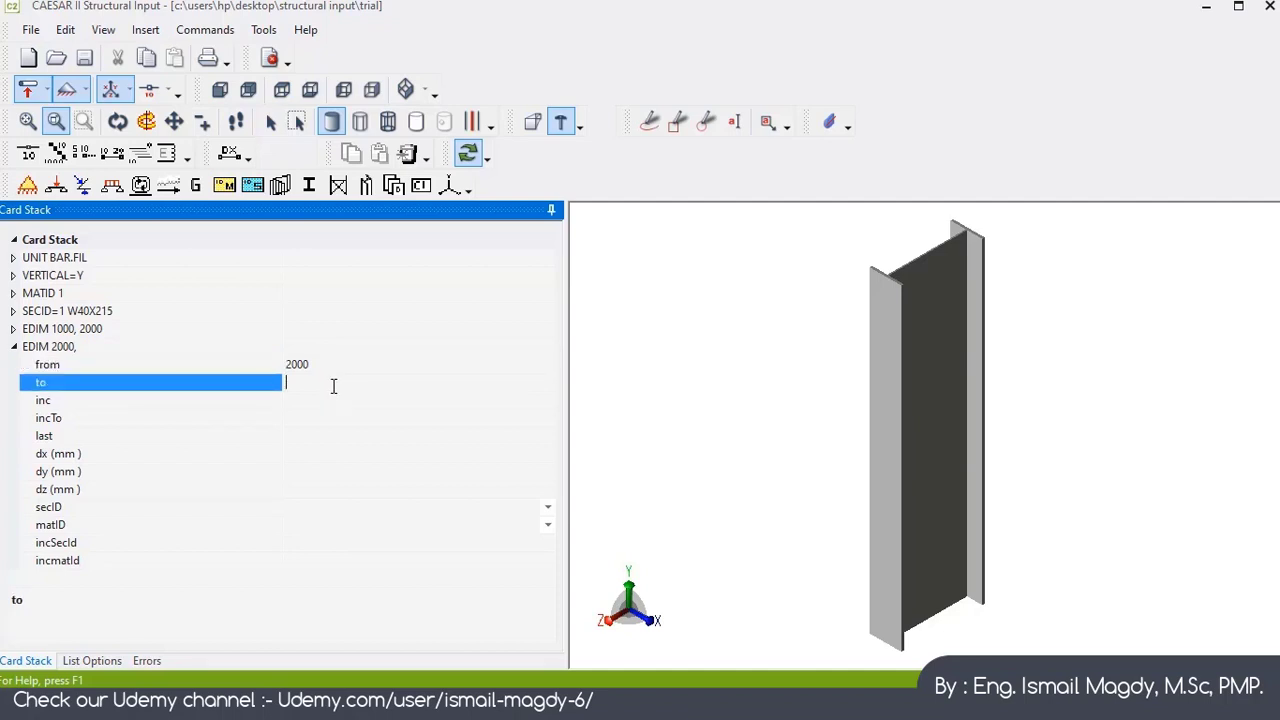
{"action": "key", "text": "Return"}
Step: Set the element's dz to 3000 mm
{"action": "left_click", "coordinate": [346, 455]}
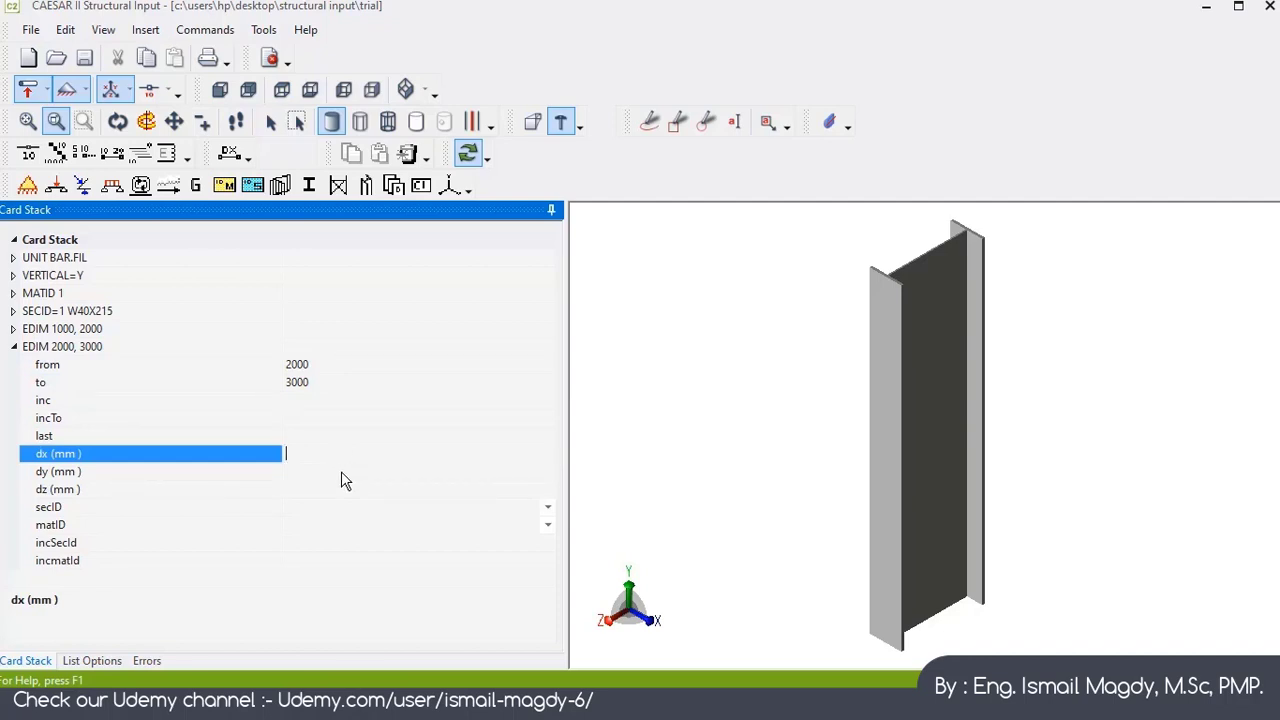
{"action": "left_click", "coordinate": [350, 491]}
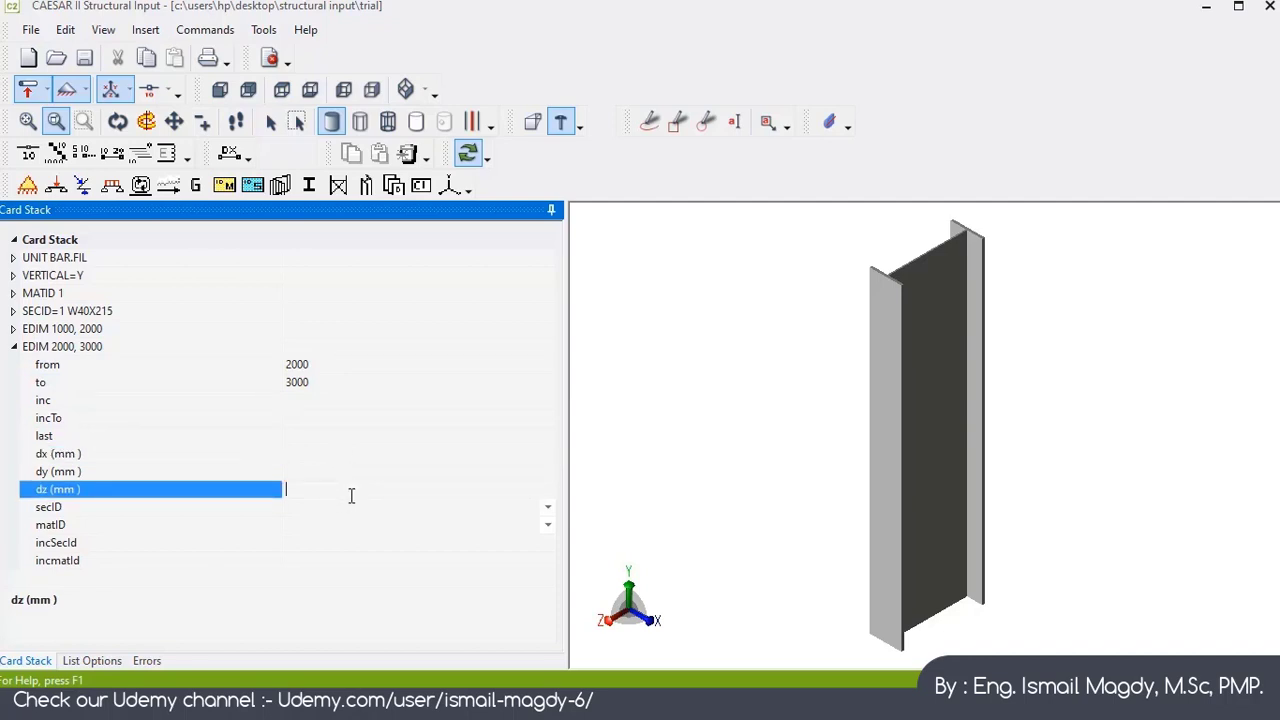
{"action": "type", "text": "3000"}
{"action": "key", "text": "Return"}
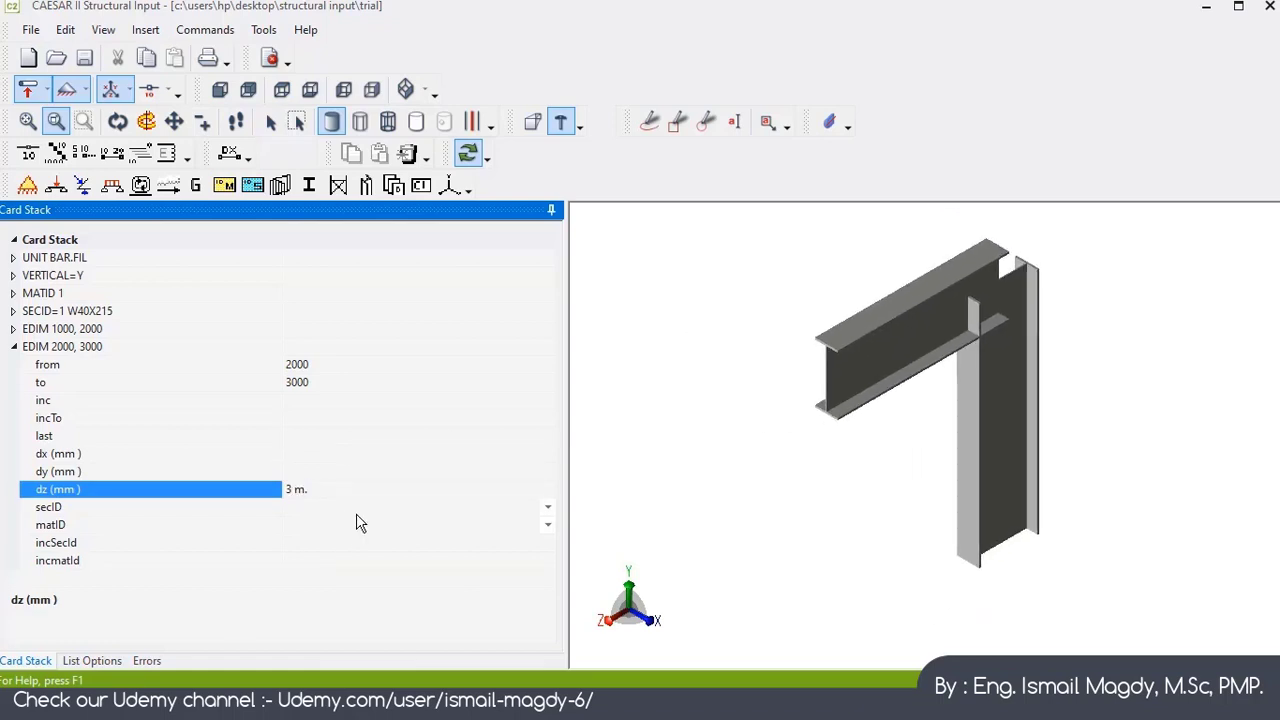
Step: Change the element's dz to -3000 mm
{"action": "left_click", "coordinate": [364, 477]}
{"action": "left_click_drag", "start_coordinate": [354, 490], "coordinate": [254, 495]}
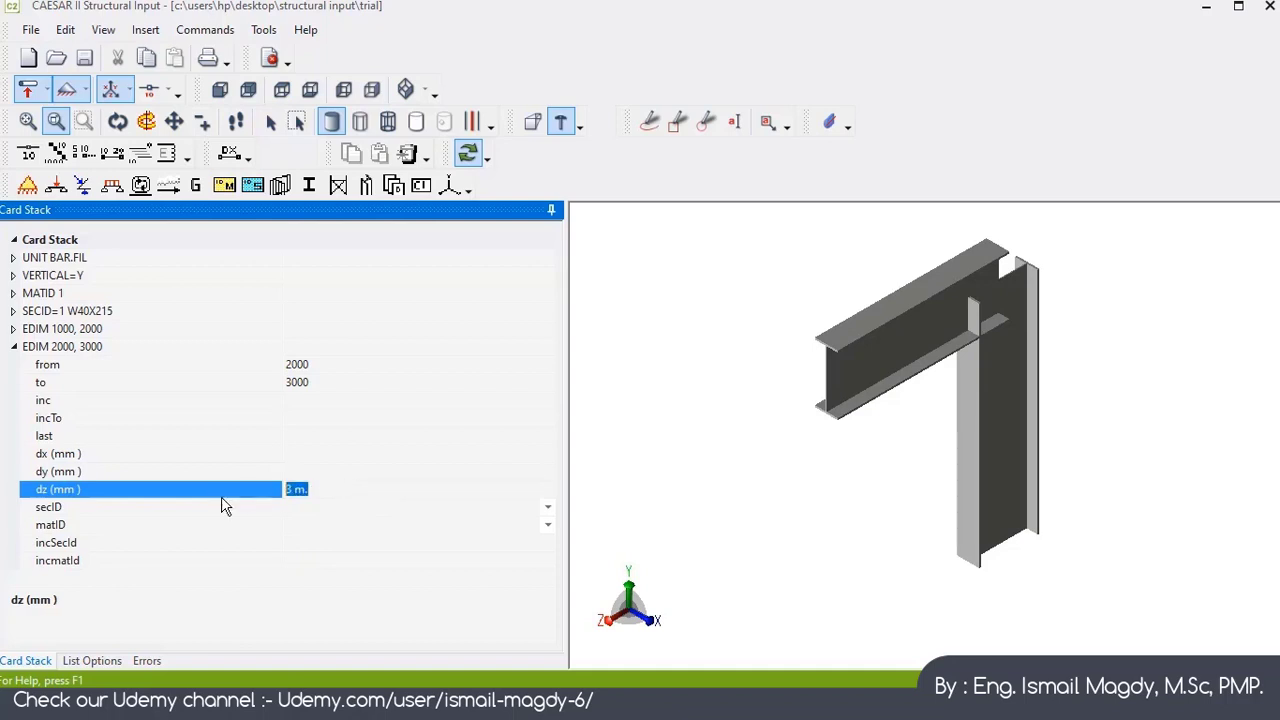
{"action": "type", "text": "-3000"}
{"action": "key", "text": "Return"}
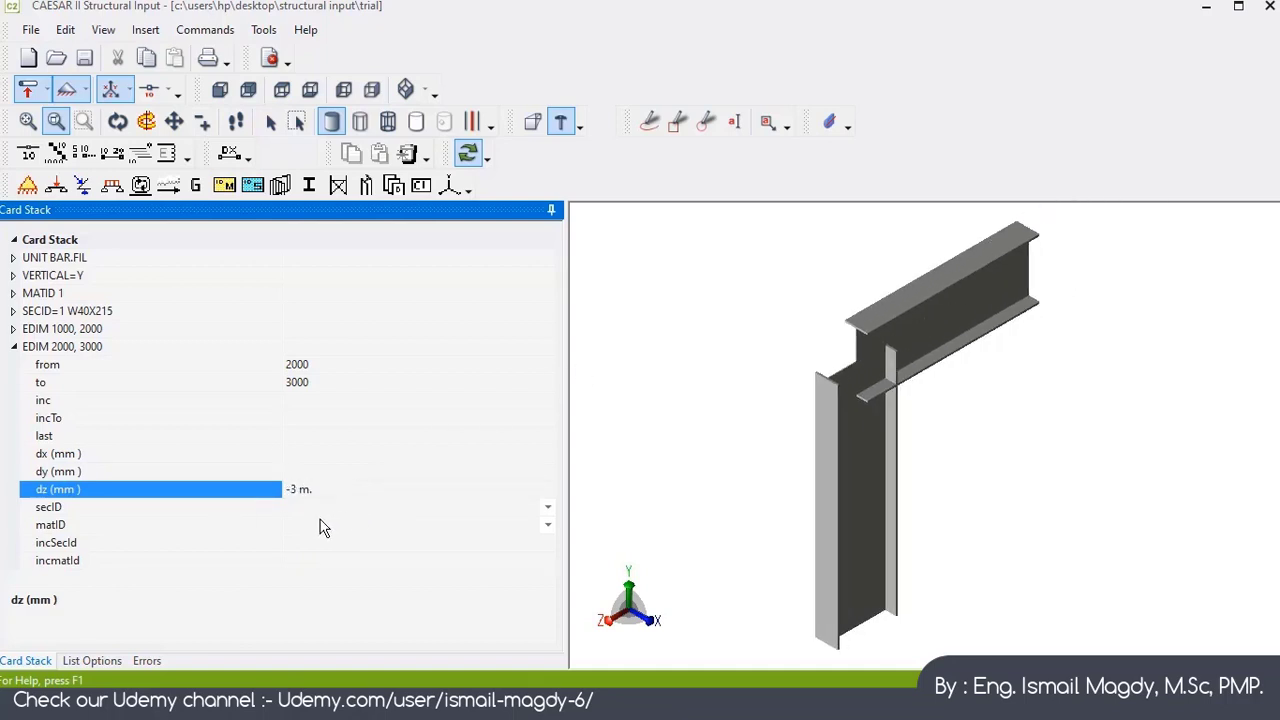
Step: Assign section ID 1 and material ID 1 to the 2000–3000 element and collapse its card
{"action": "left_click", "coordinate": [547, 507]}
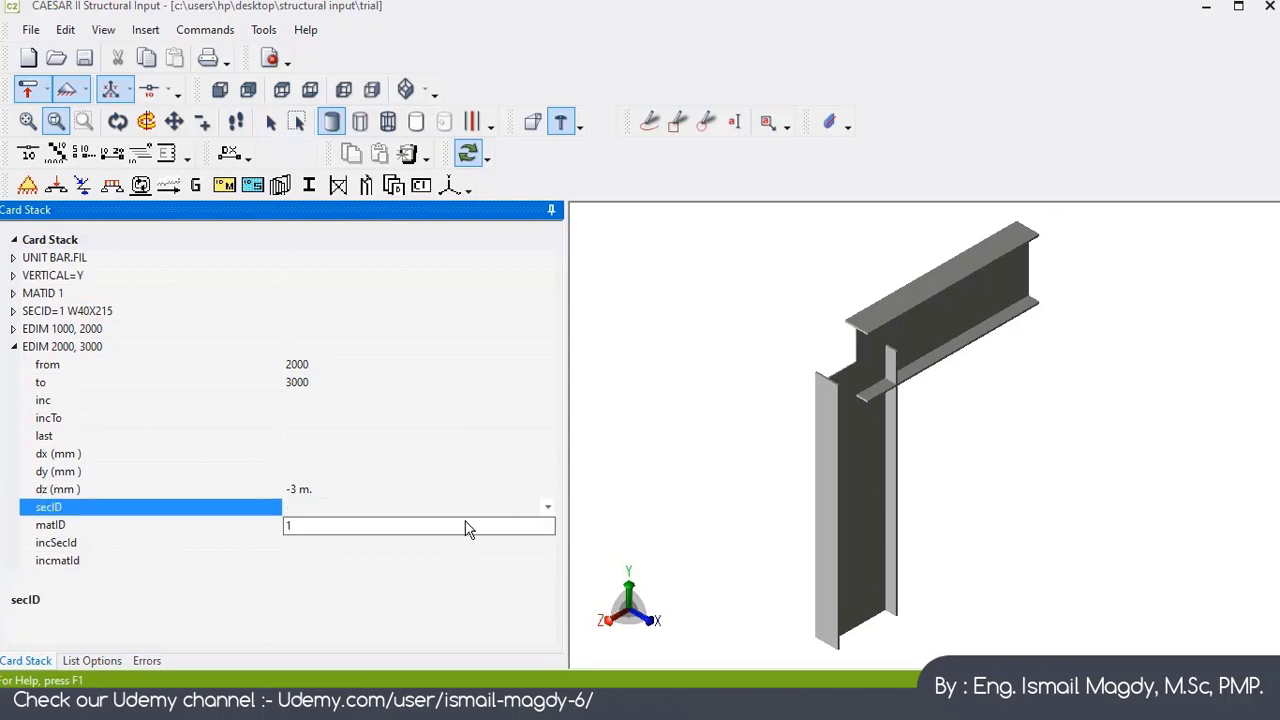
{"action": "left_click", "coordinate": [364, 527]}
{"action": "left_click", "coordinate": [547, 525]}
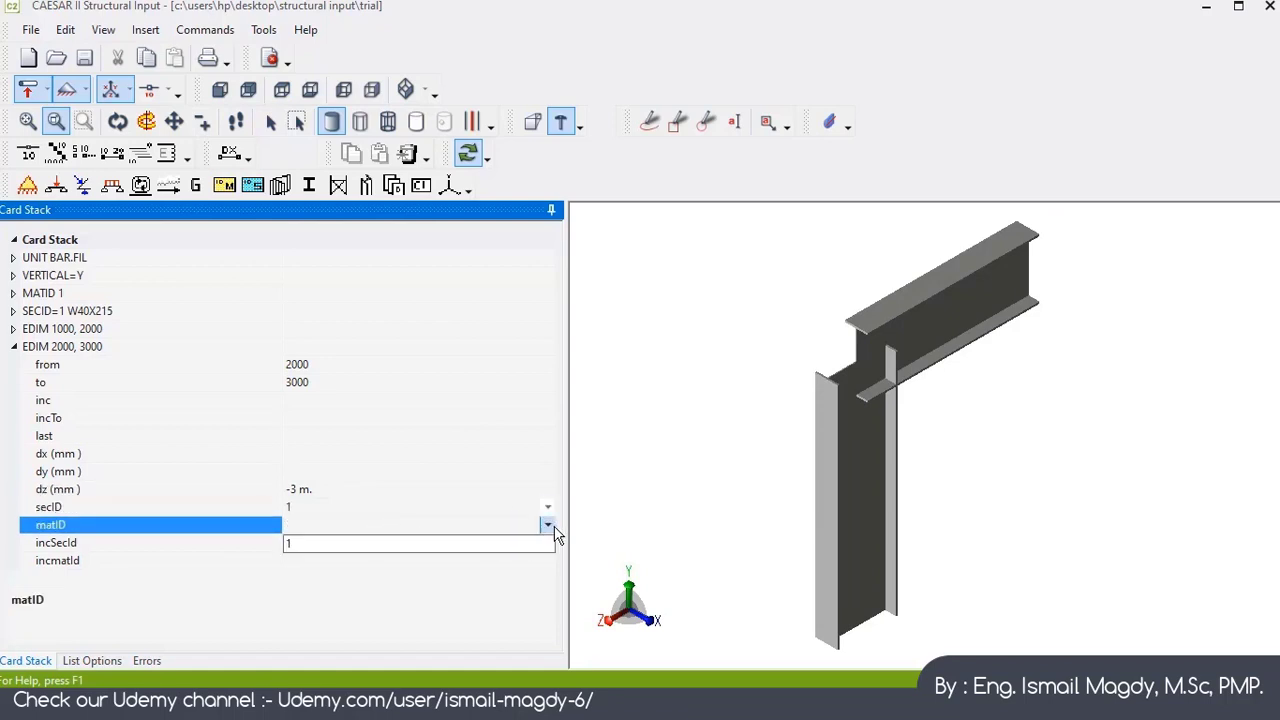
{"action": "left_click", "coordinate": [340, 547]}
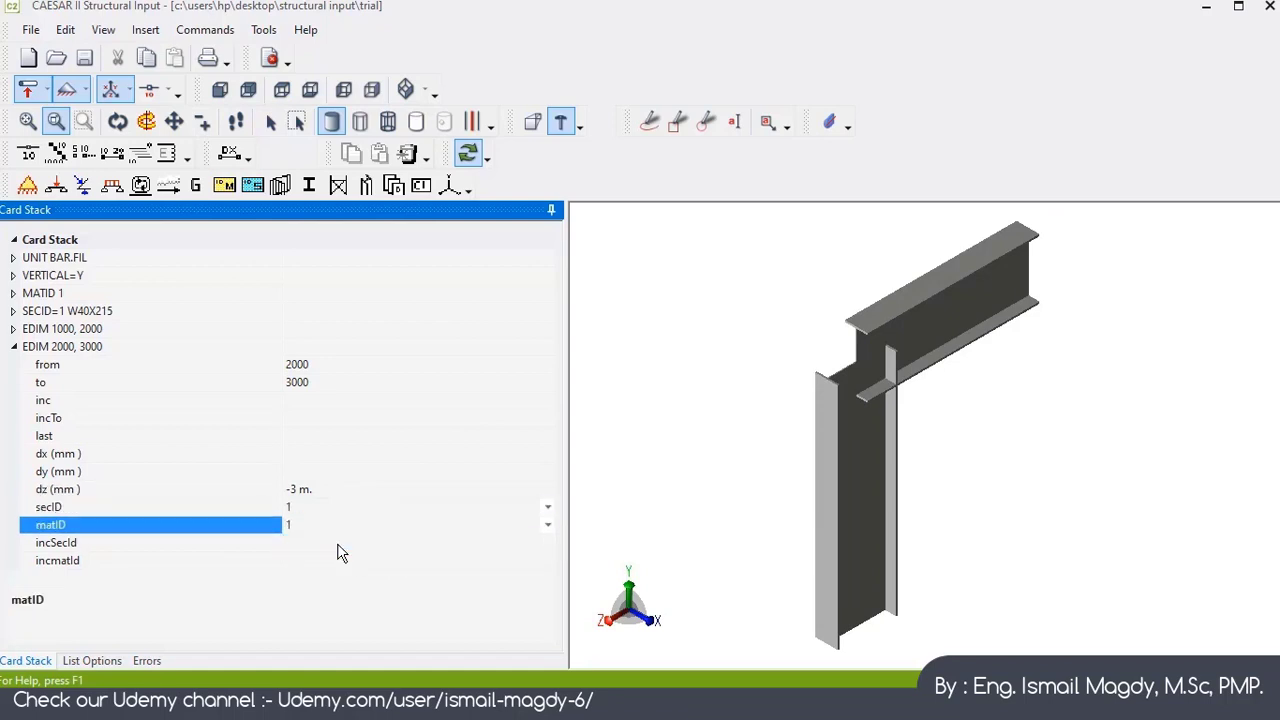
{"action": "left_click", "coordinate": [14, 347]}
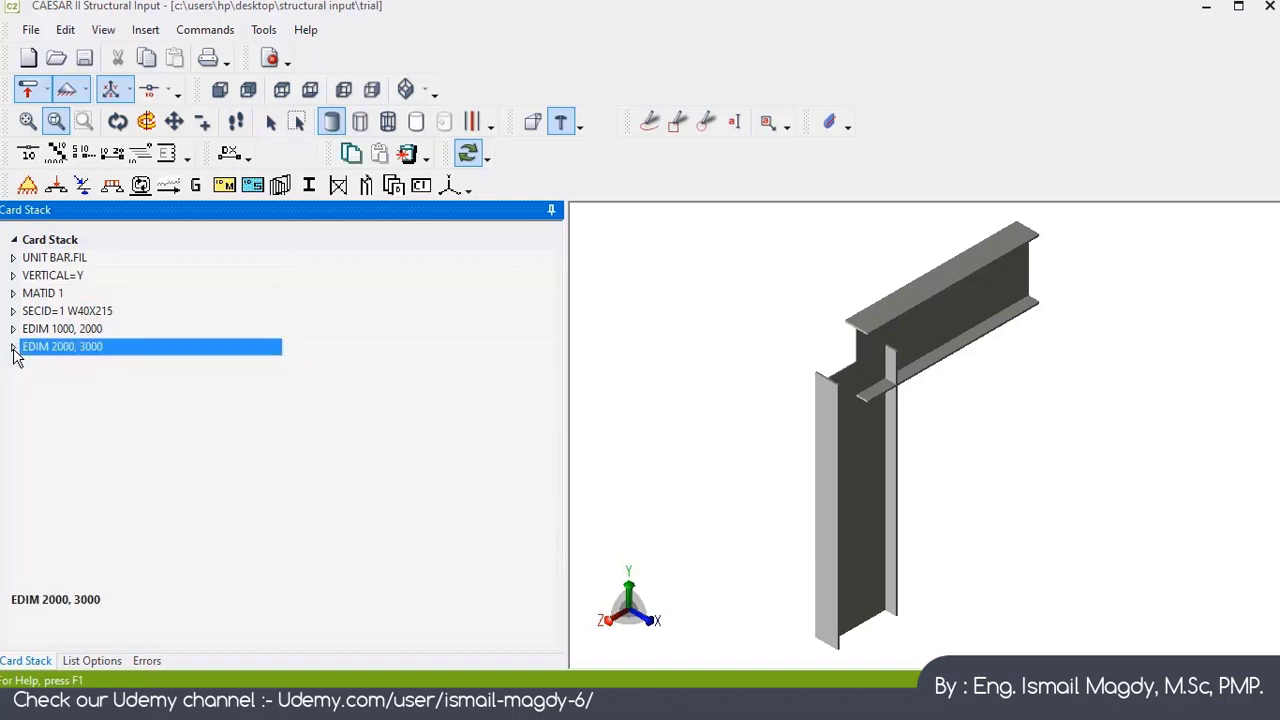
Step: Add an EDIM element card running from node 3000 to node 4000
{"action": "left_click", "coordinate": [229, 153]}
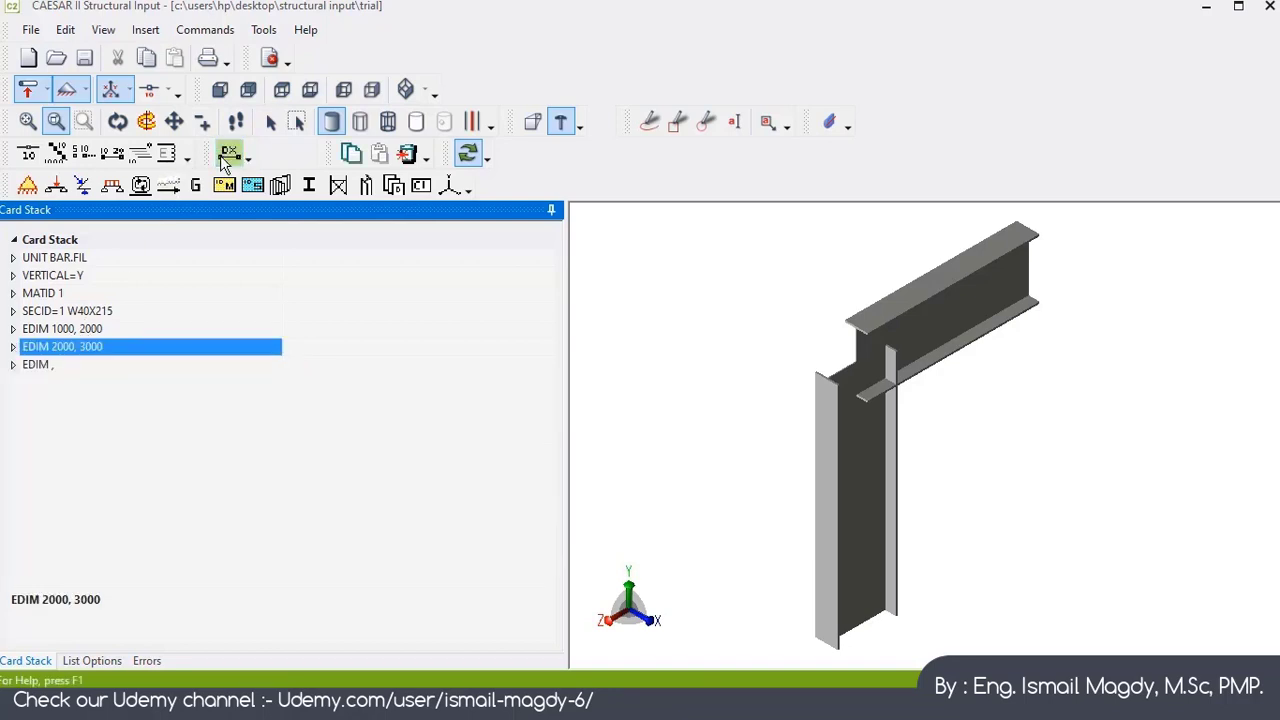
{"action": "left_click", "coordinate": [338, 384]}
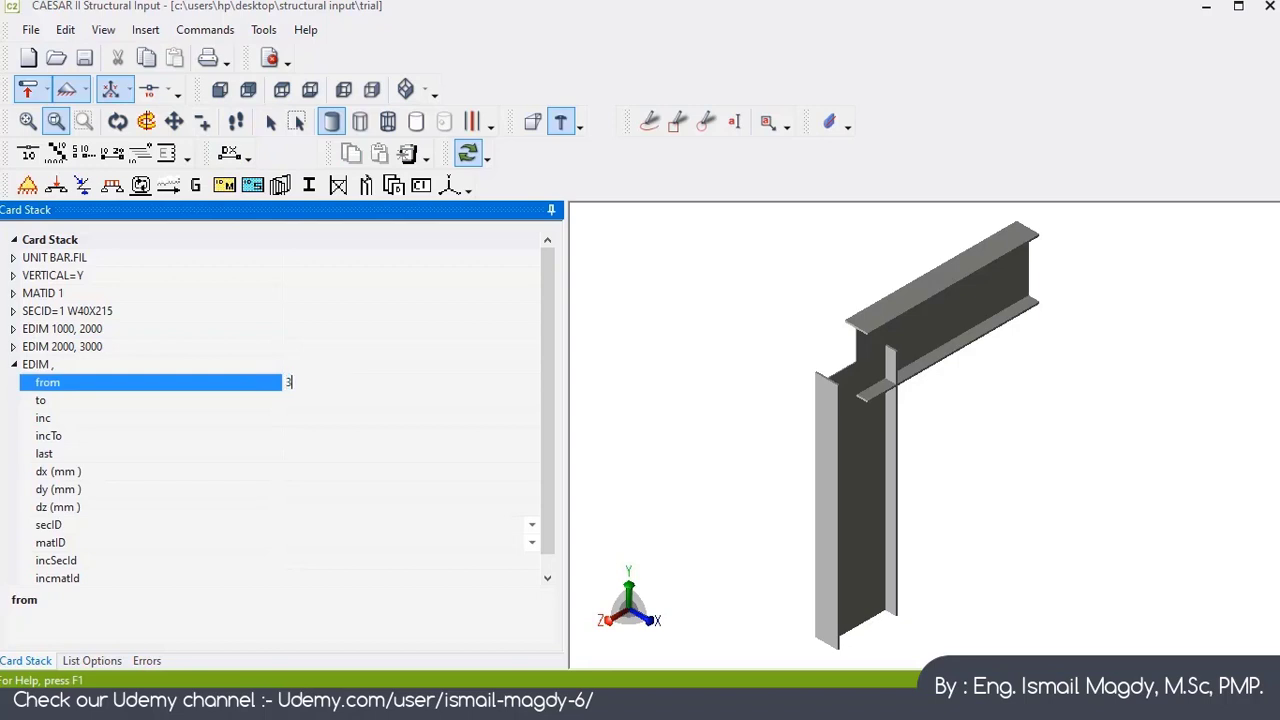
{"action": "left_click", "coordinate": [330, 403]}
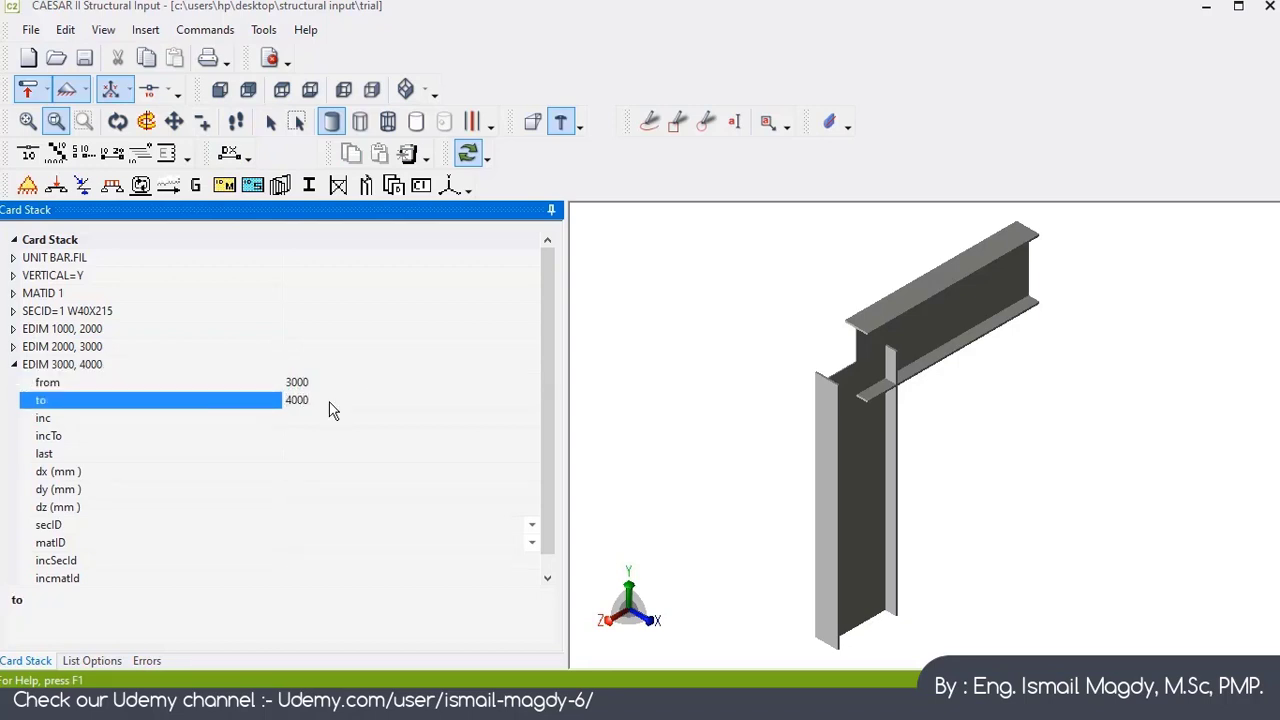
Step: Set the 3000–4000 element's dz to -3000 mm
{"action": "left_click", "coordinate": [333, 489]}
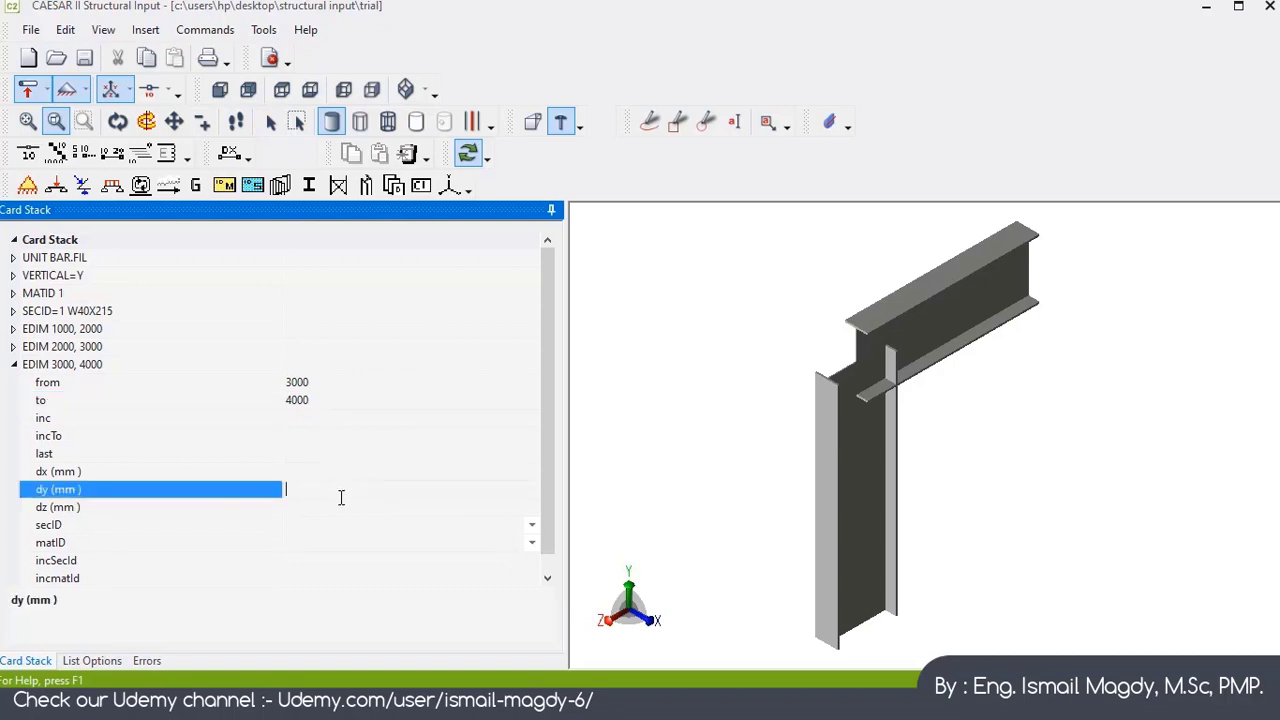
{"action": "left_click", "coordinate": [342, 505]}
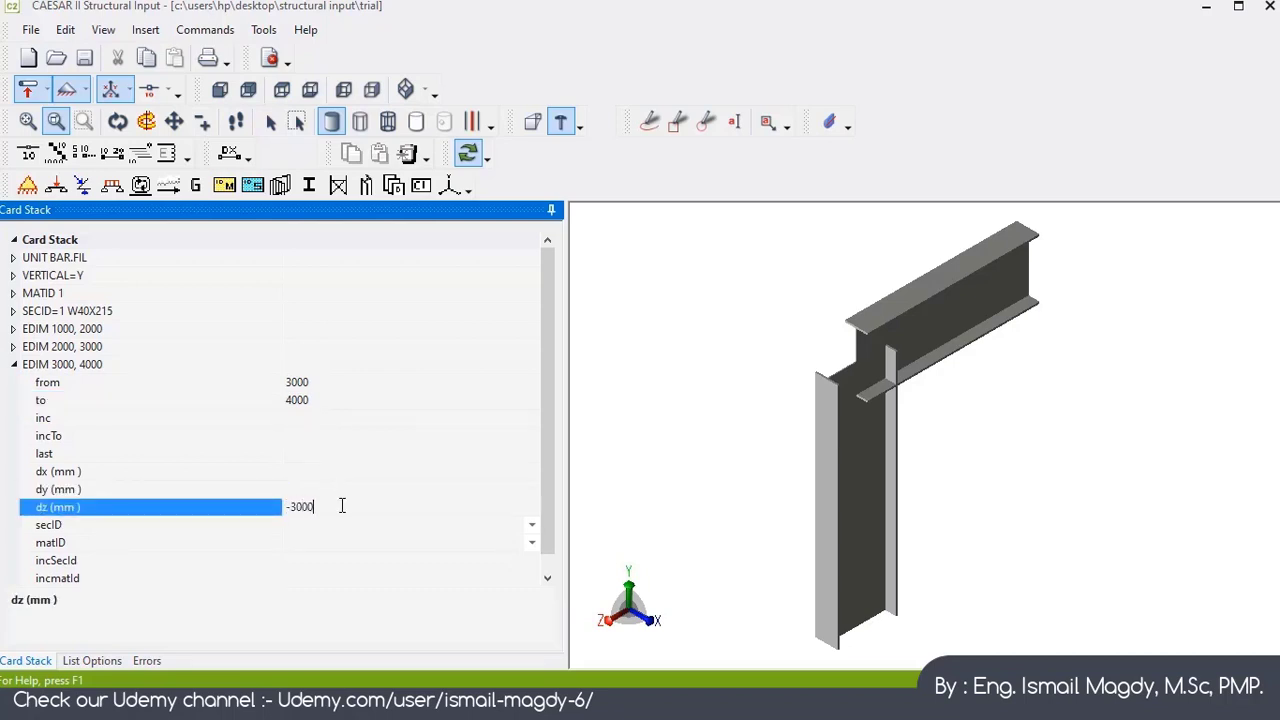
{"action": "key", "text": "Return"}
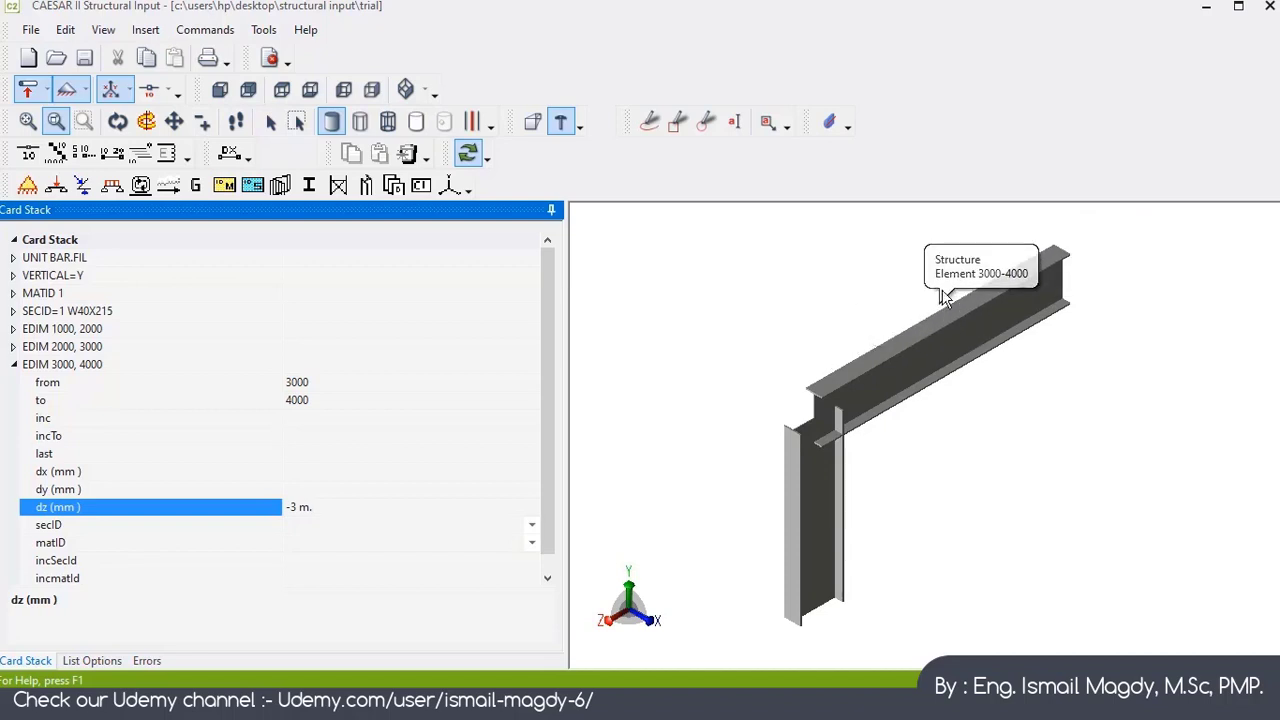
Step: Assign section ID 1 and material ID 1 to the 3000–4000 element and collapse its card
{"action": "left_click", "coordinate": [378, 526]}
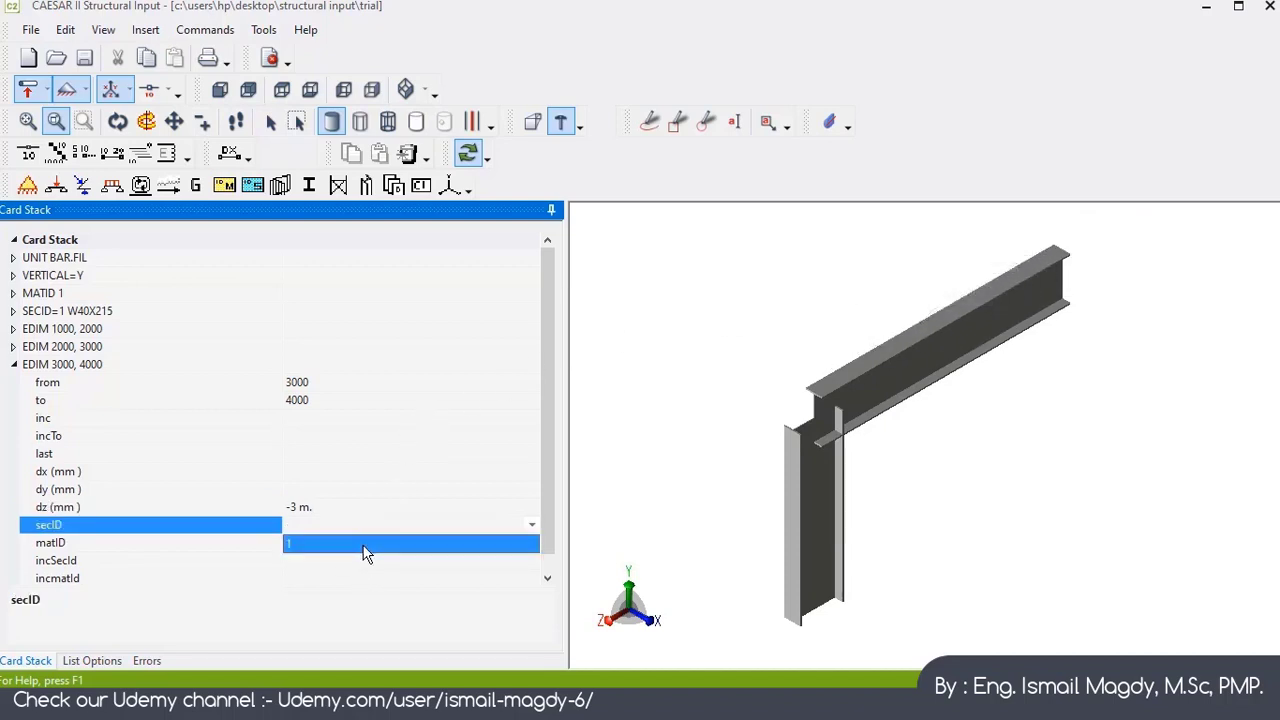
{"action": "left_click", "coordinate": [366, 547]}
{"action": "left_click", "coordinate": [357, 545]}
{"action": "left_click", "coordinate": [353, 566]}
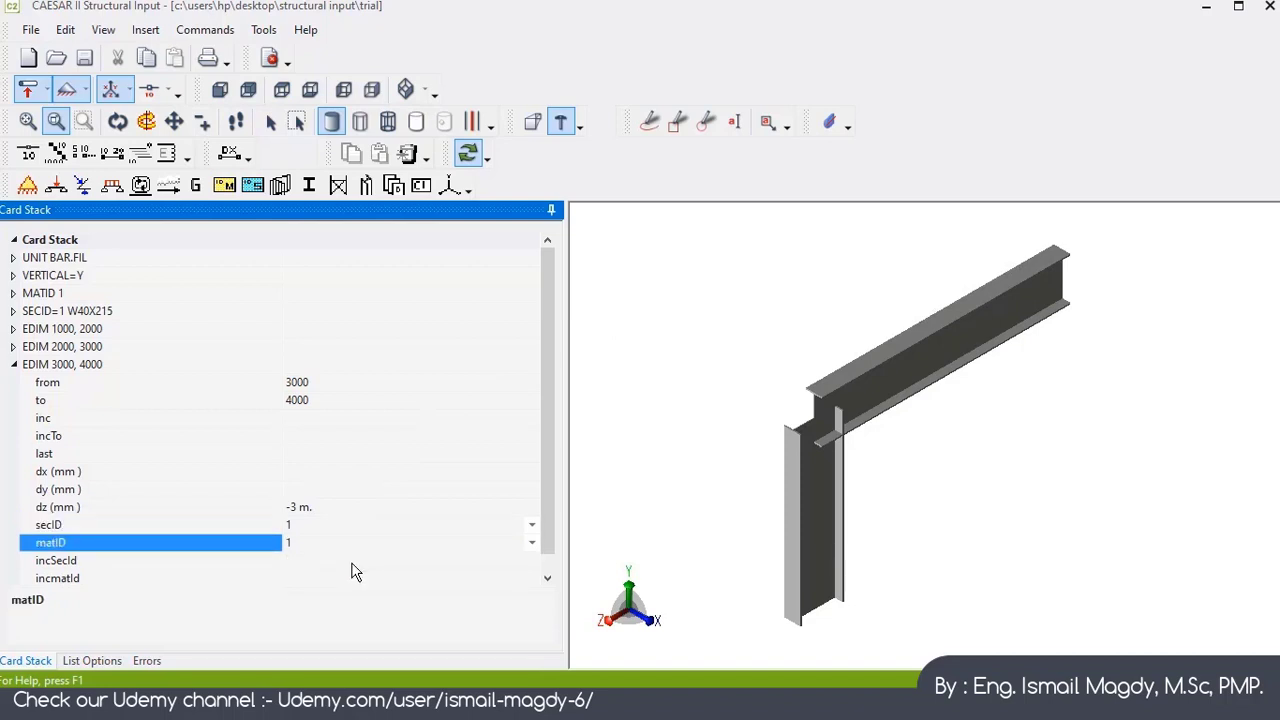
{"action": "left_click", "coordinate": [15, 366]}
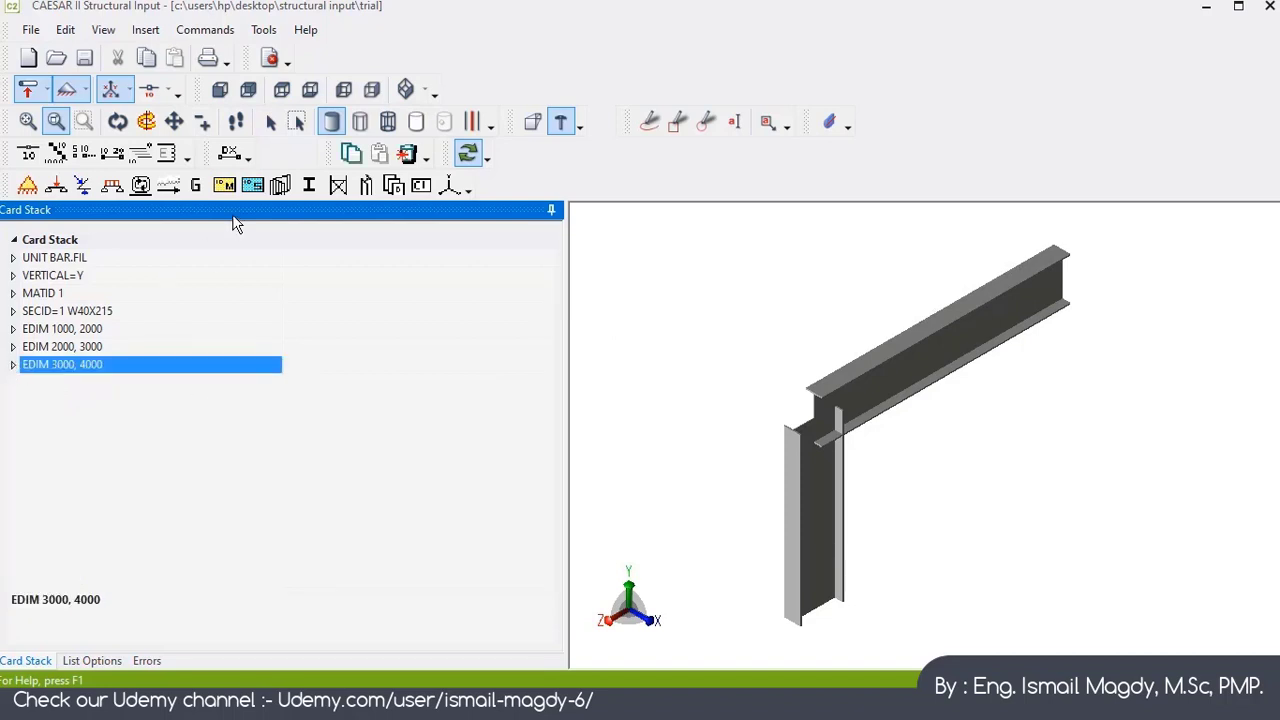
Step: Add an EDIM element card running from node 4000 to node 5000
{"action": "left_click", "coordinate": [237, 150]}
{"action": "left_click", "coordinate": [317, 384]}
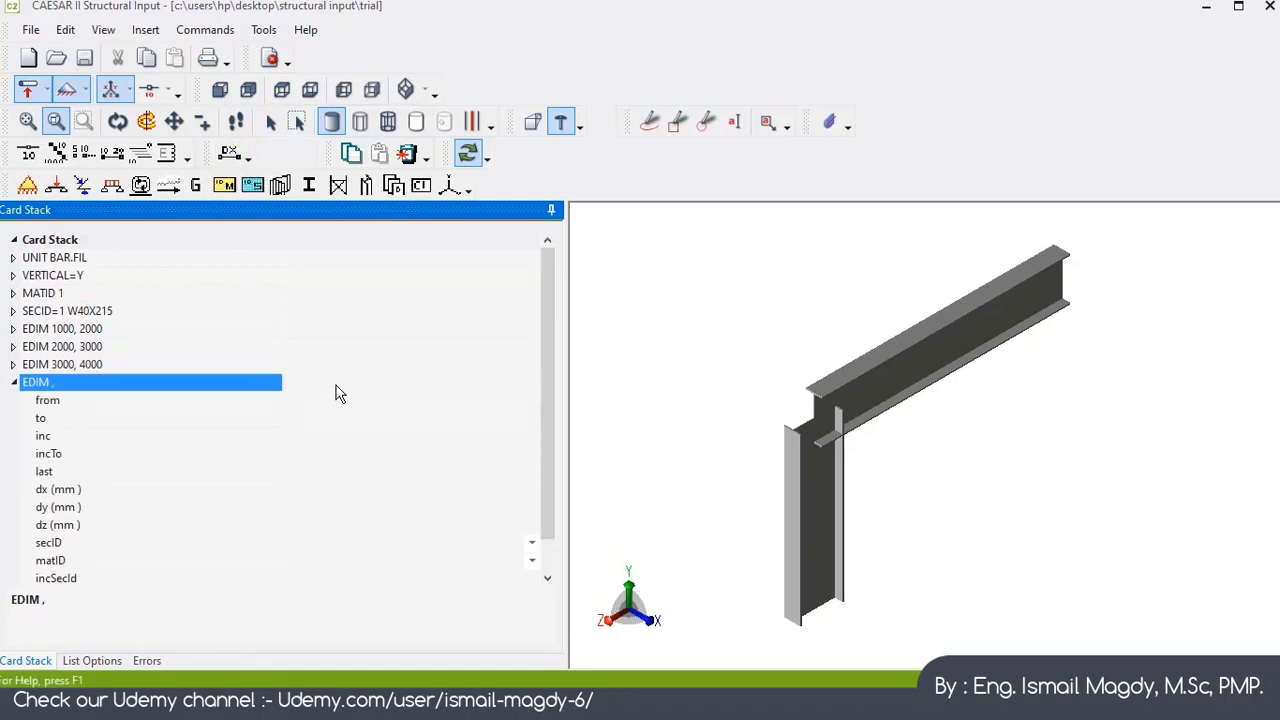
{"action": "double_click", "coordinate": [347, 384]}
{"action": "double_click", "coordinate": [347, 384]}
{"action": "left_click", "coordinate": [348, 401]}
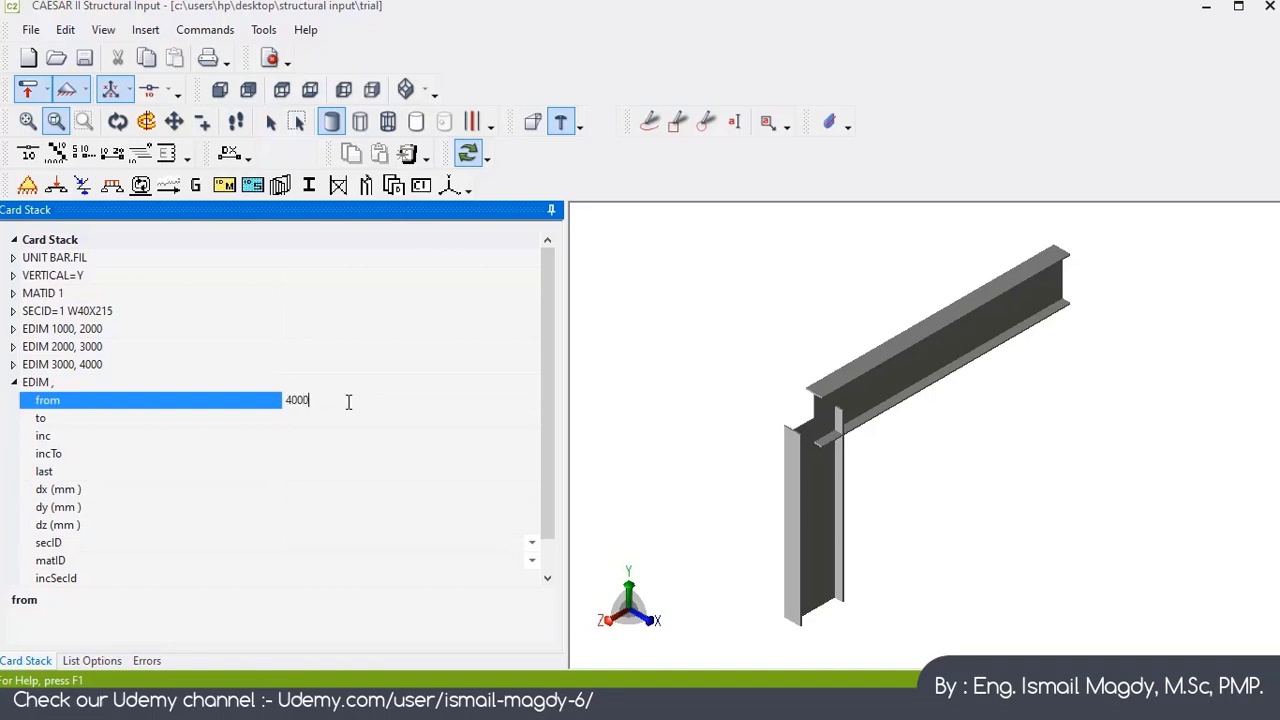
{"action": "left_click", "coordinate": [336, 419]}
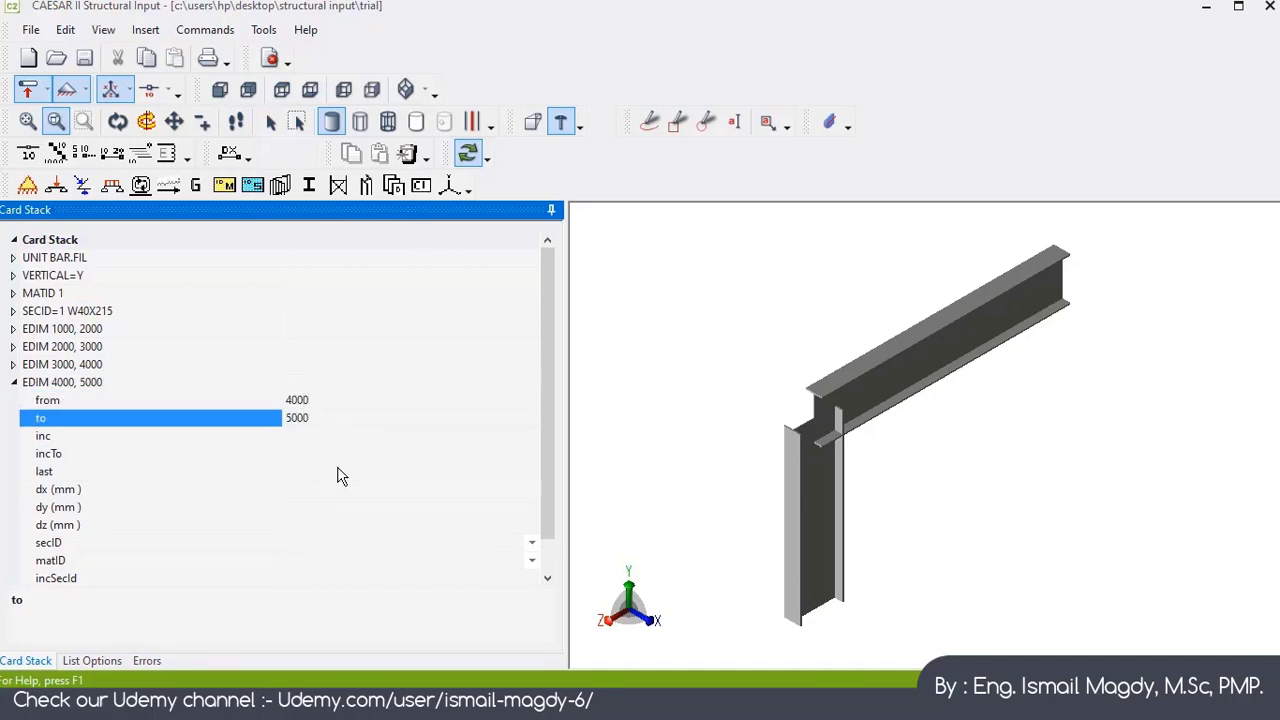
Step: Set the 4000–5000 element's dy to -4000 mm and collapse its card
{"action": "left_click", "coordinate": [343, 509]}
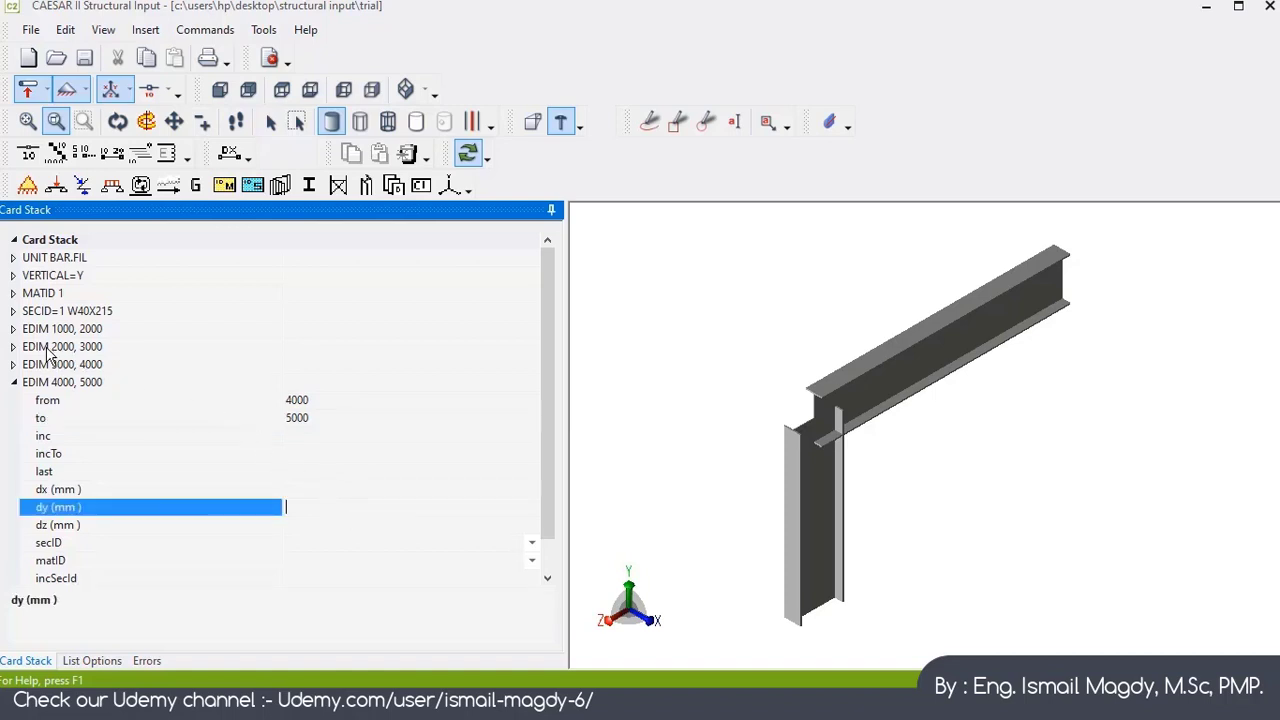
{"action": "left_click", "coordinate": [13, 329]}
{"action": "left_click", "coordinate": [13, 330]}
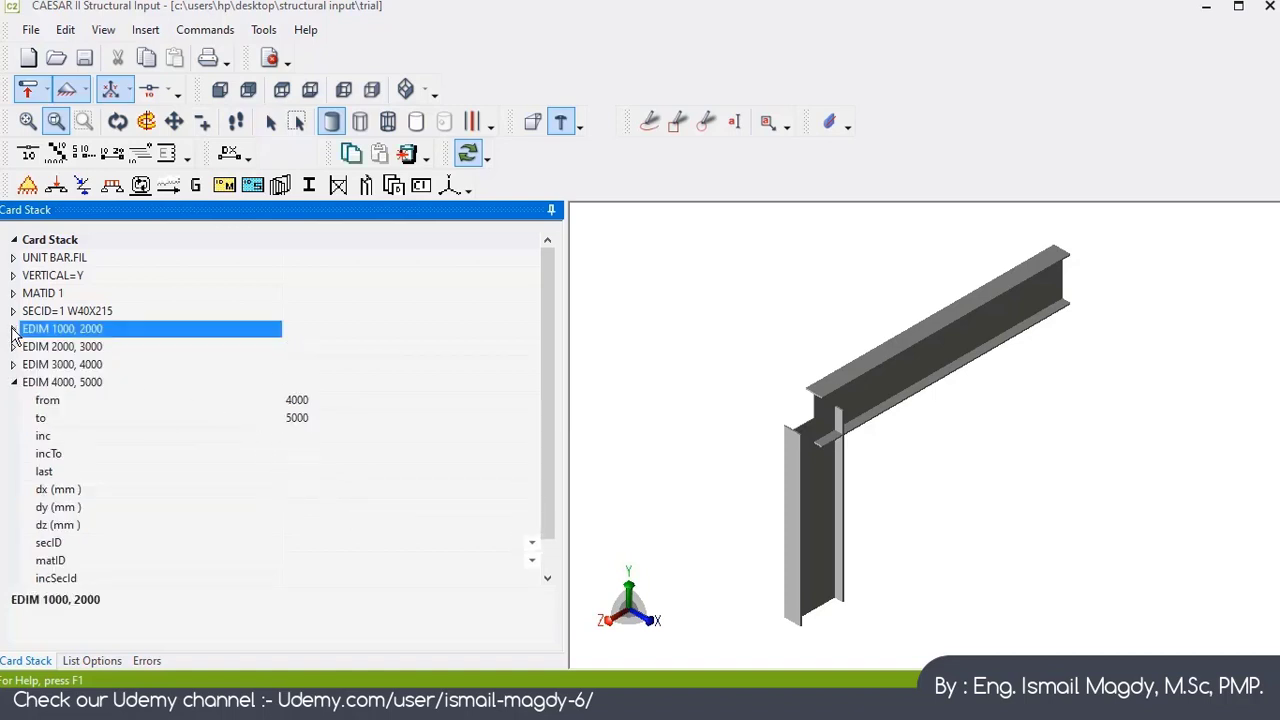
{"action": "left_click", "coordinate": [363, 510]}
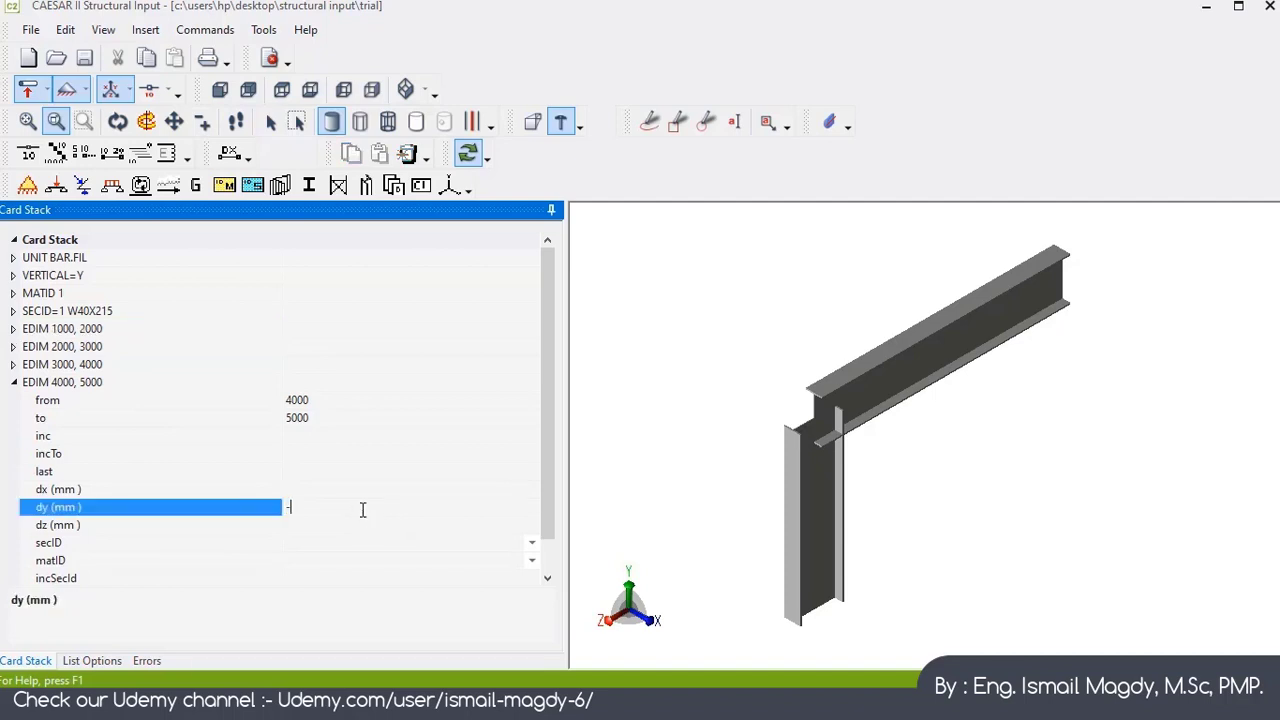
{"action": "type", "text": "-4000"}
{"action": "key", "text": "Return"}
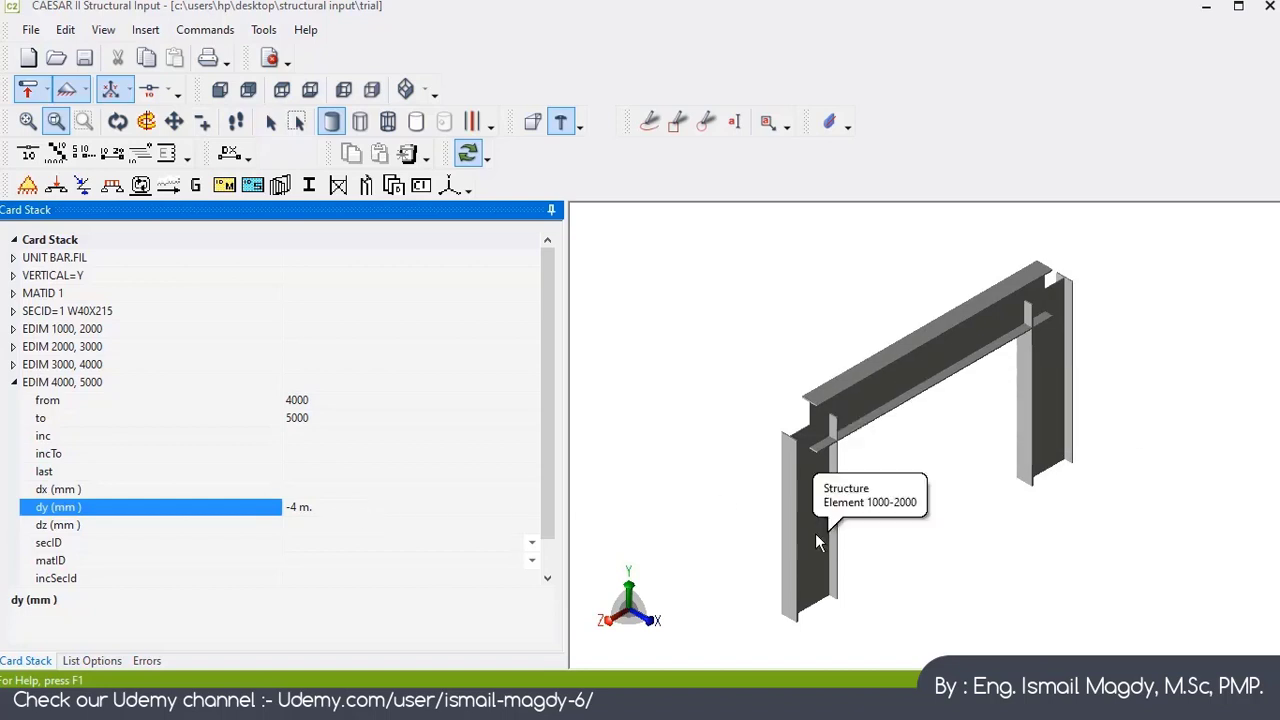
{"action": "left_click", "coordinate": [14, 382]}
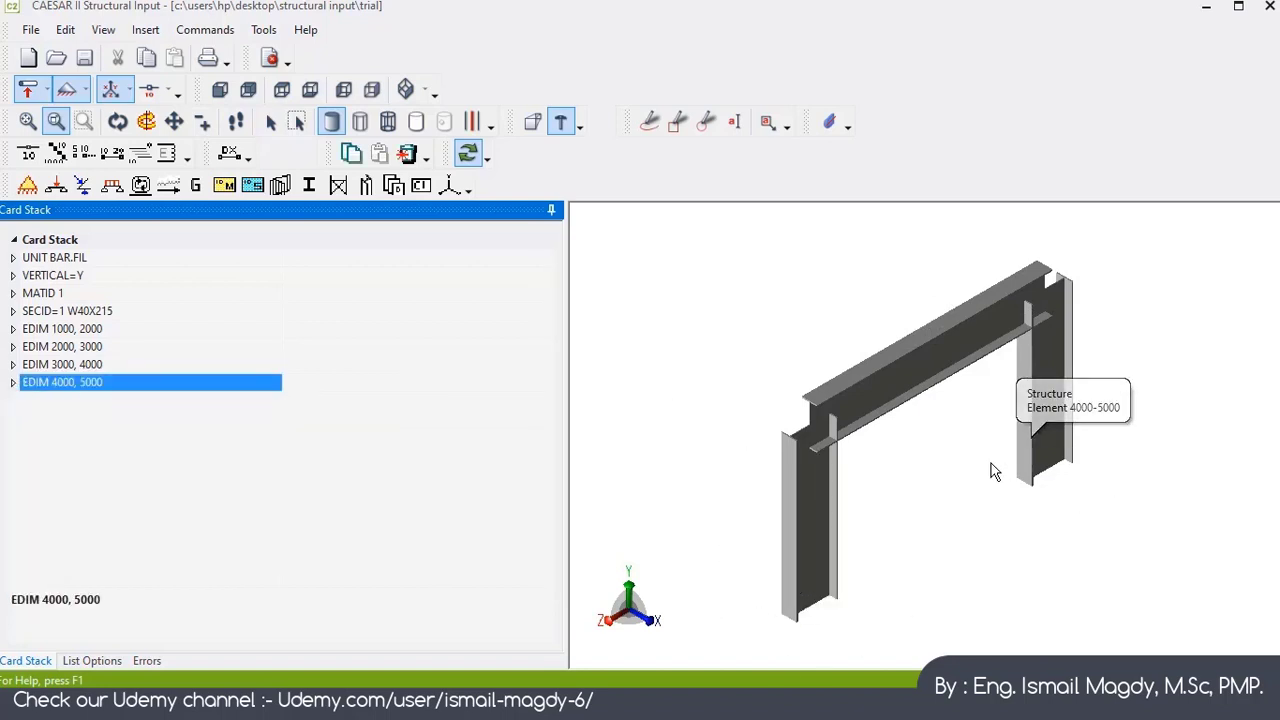
Step: Add a FIX ALL restraint card from node 1000 to node 5000 by 4000
{"action": "left_click", "coordinate": [27, 188]}
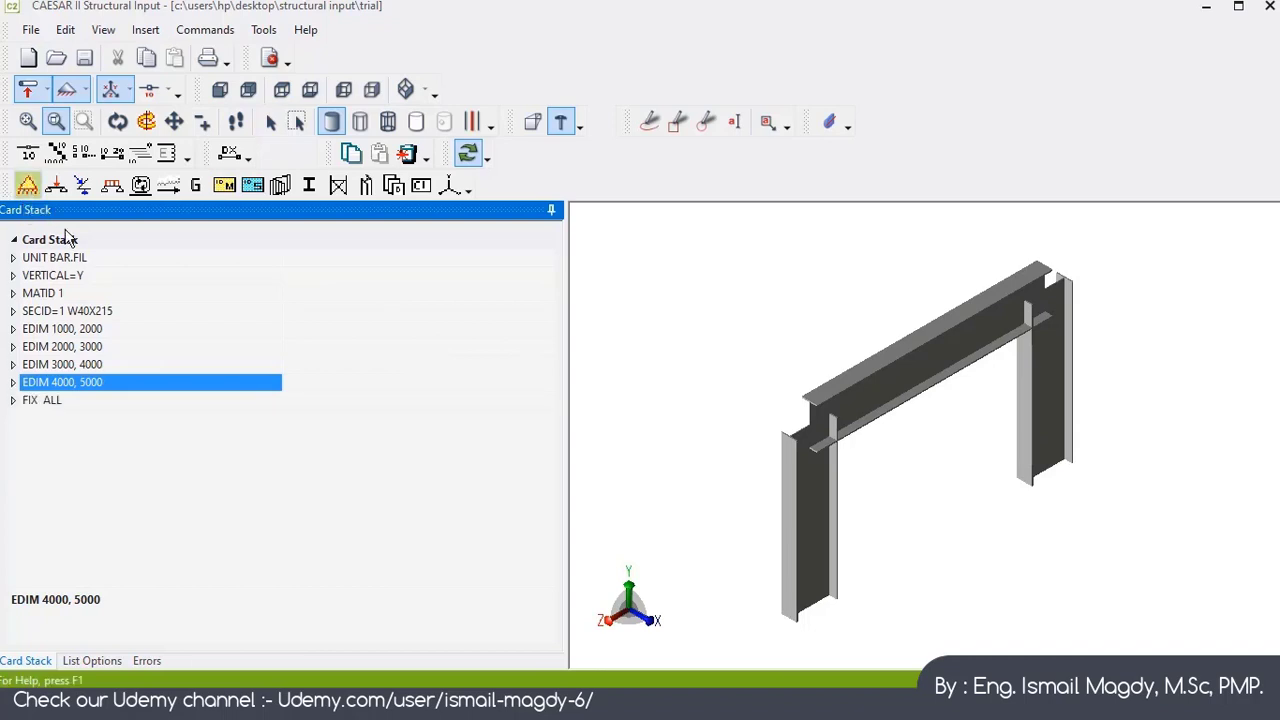
{"action": "left_click", "coordinate": [339, 416]}
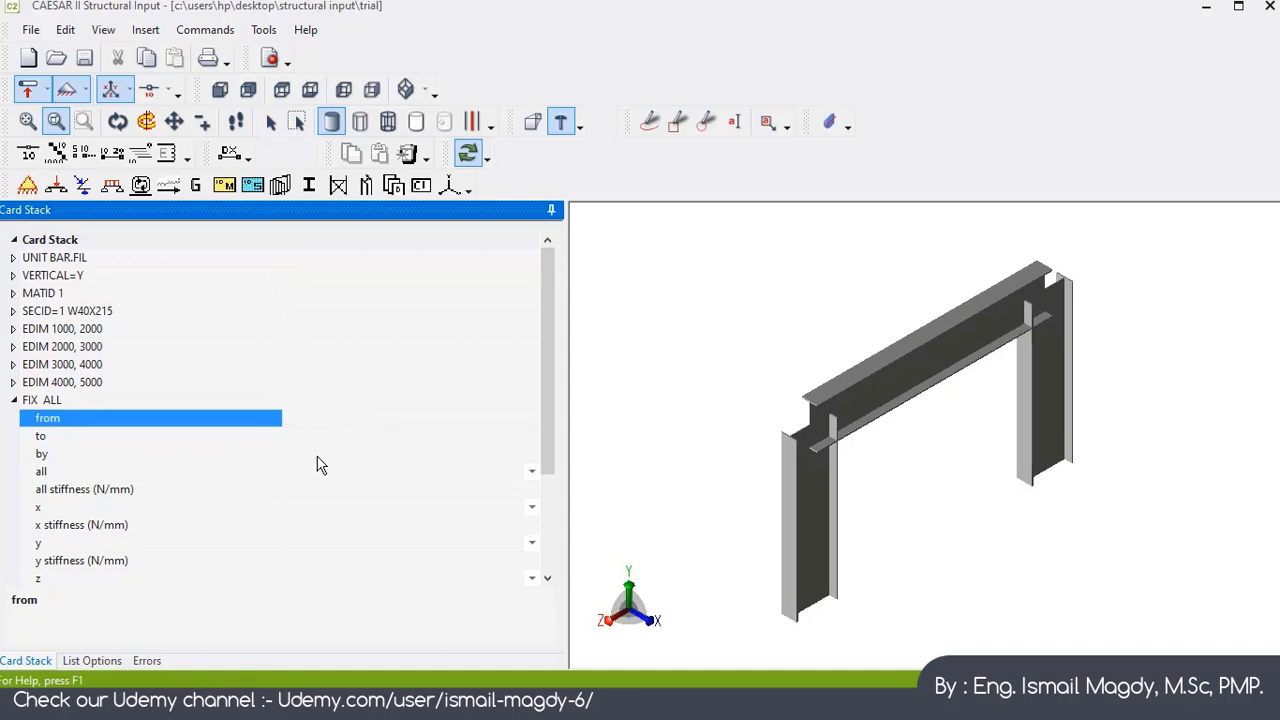
{"action": "mouse_move", "coordinate": [820, 609]}
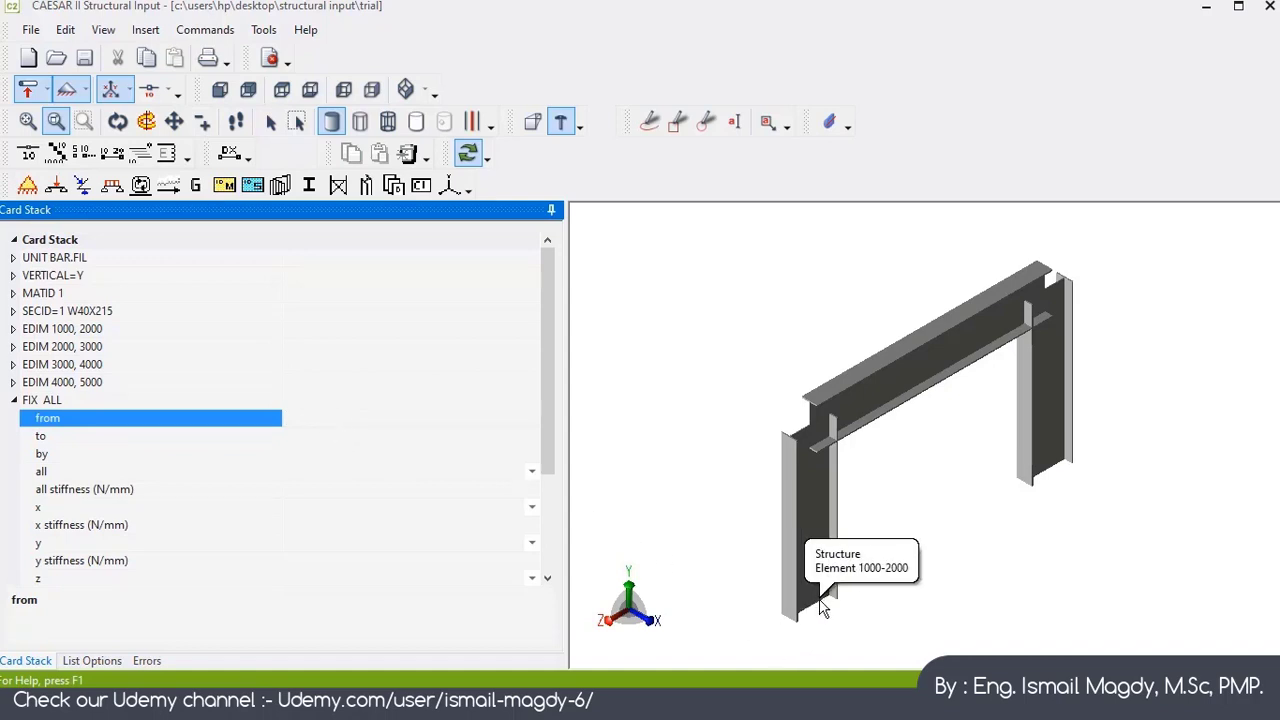
{"action": "mouse_move", "coordinate": [1045, 472]}
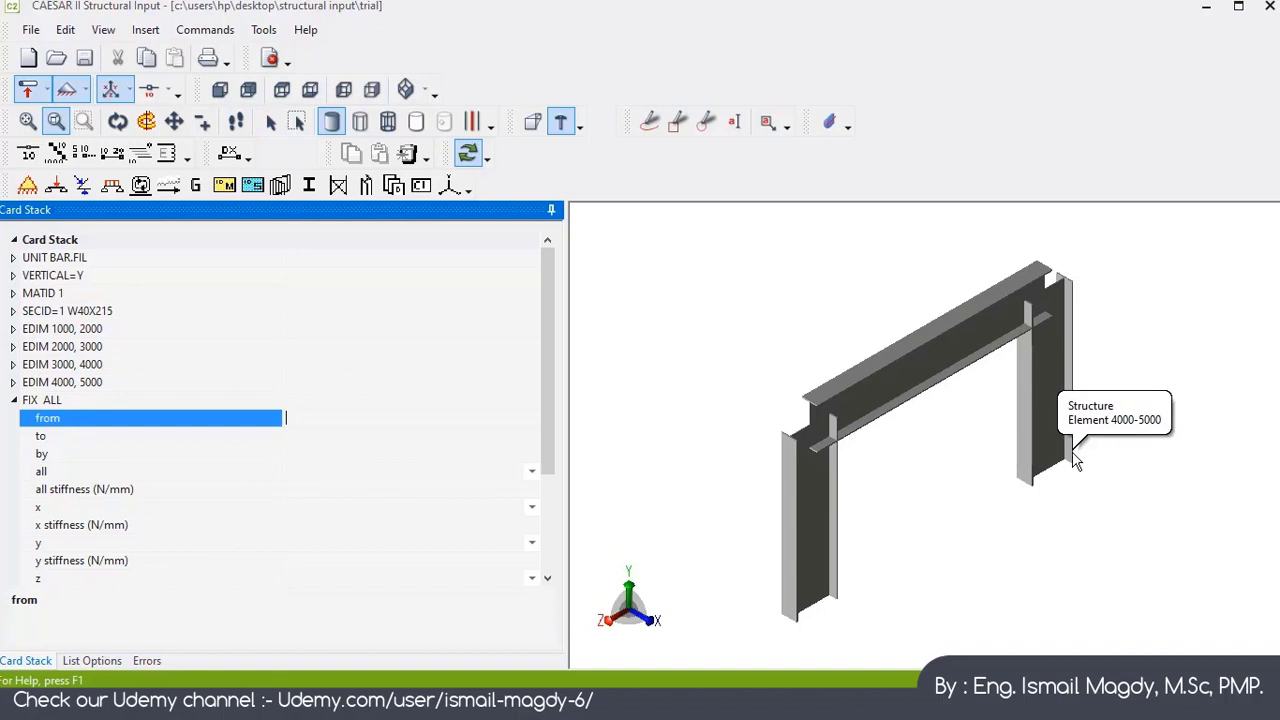
{"action": "left_click", "coordinate": [331, 436]}
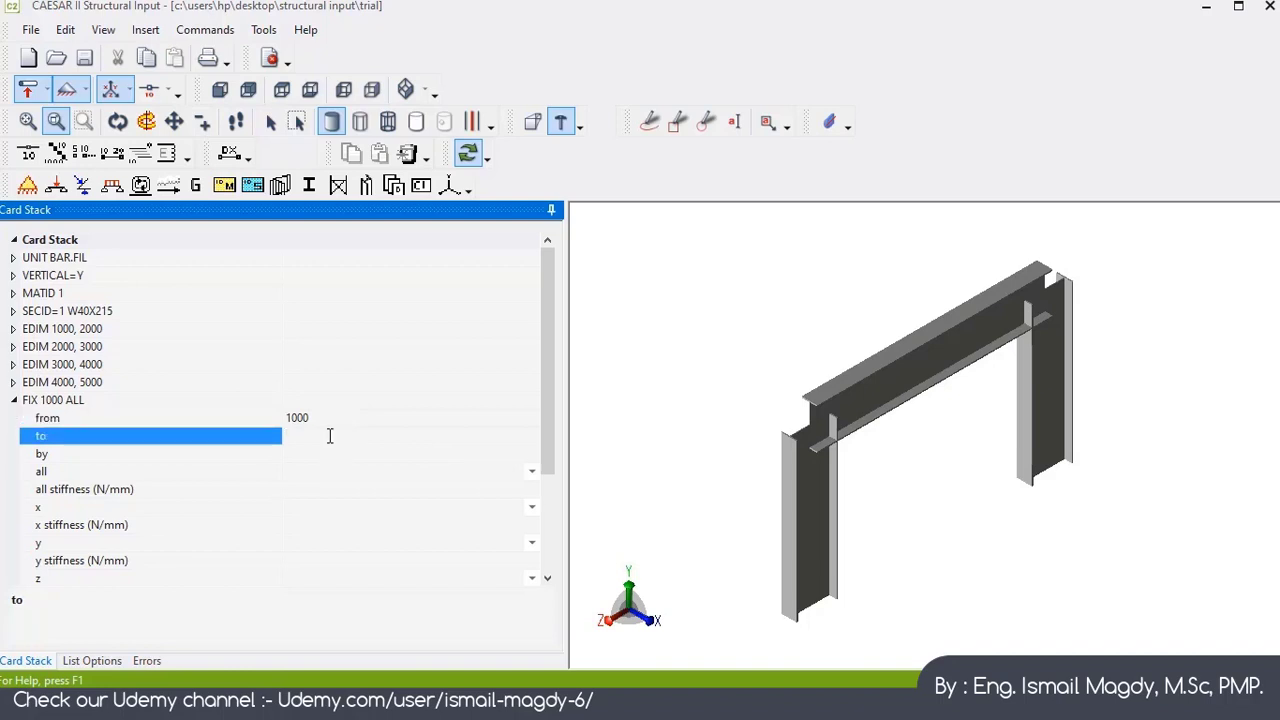
{"action": "key", "text": "Return"}
{"action": "left_click", "coordinate": [337, 456]}
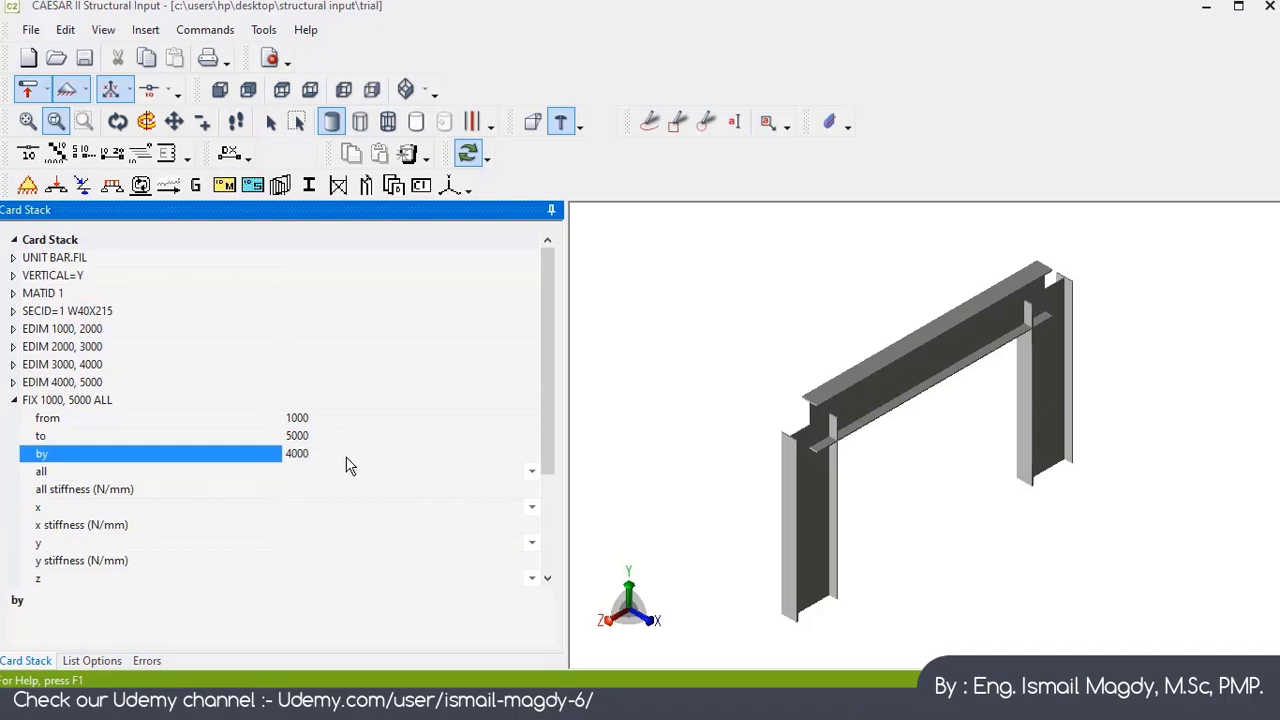
Step: Set the FIX card's all restraint to Fixed and collapse the card
{"action": "left_click", "coordinate": [360, 473]}
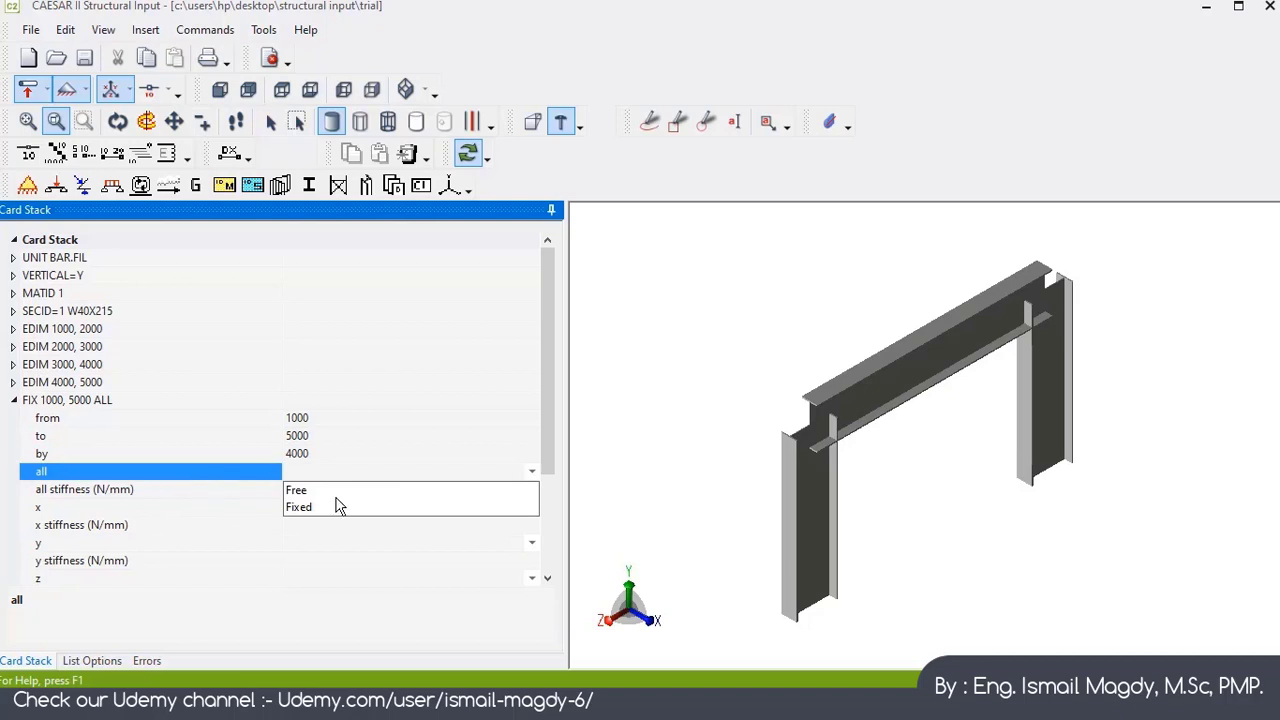
{"action": "left_click", "coordinate": [304, 507]}
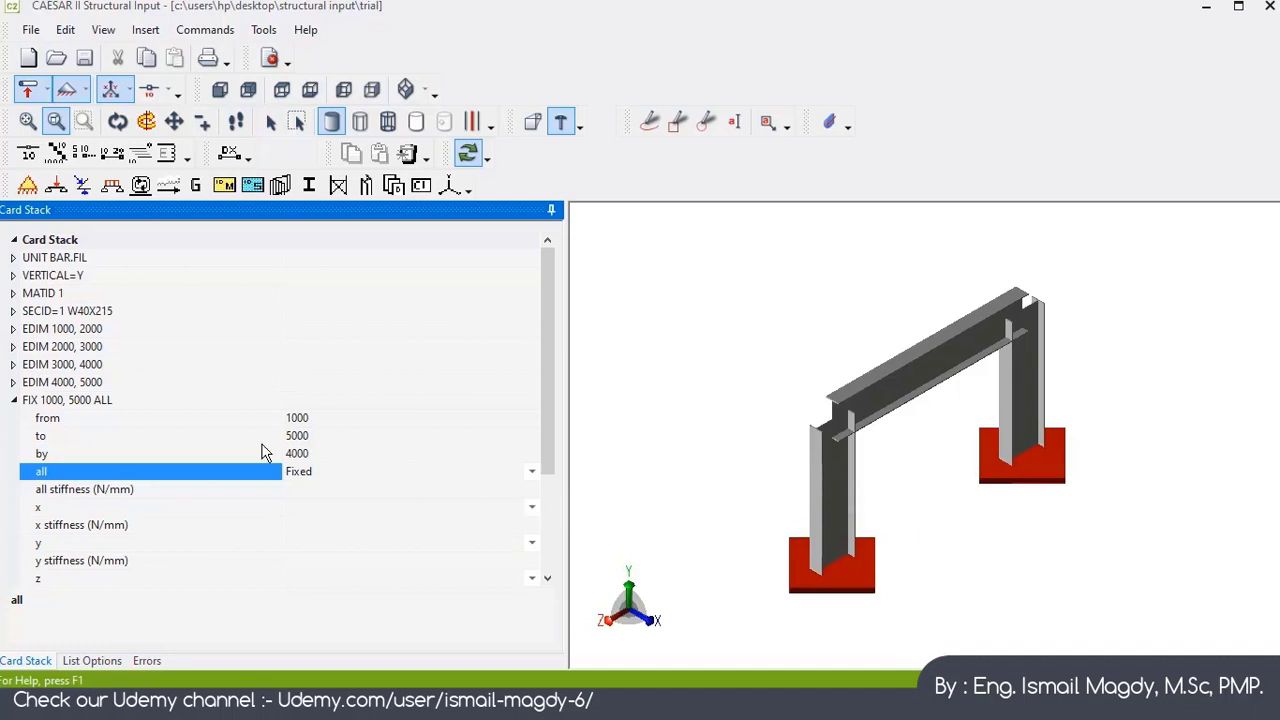
{"action": "double_click", "coordinate": [47, 400]}
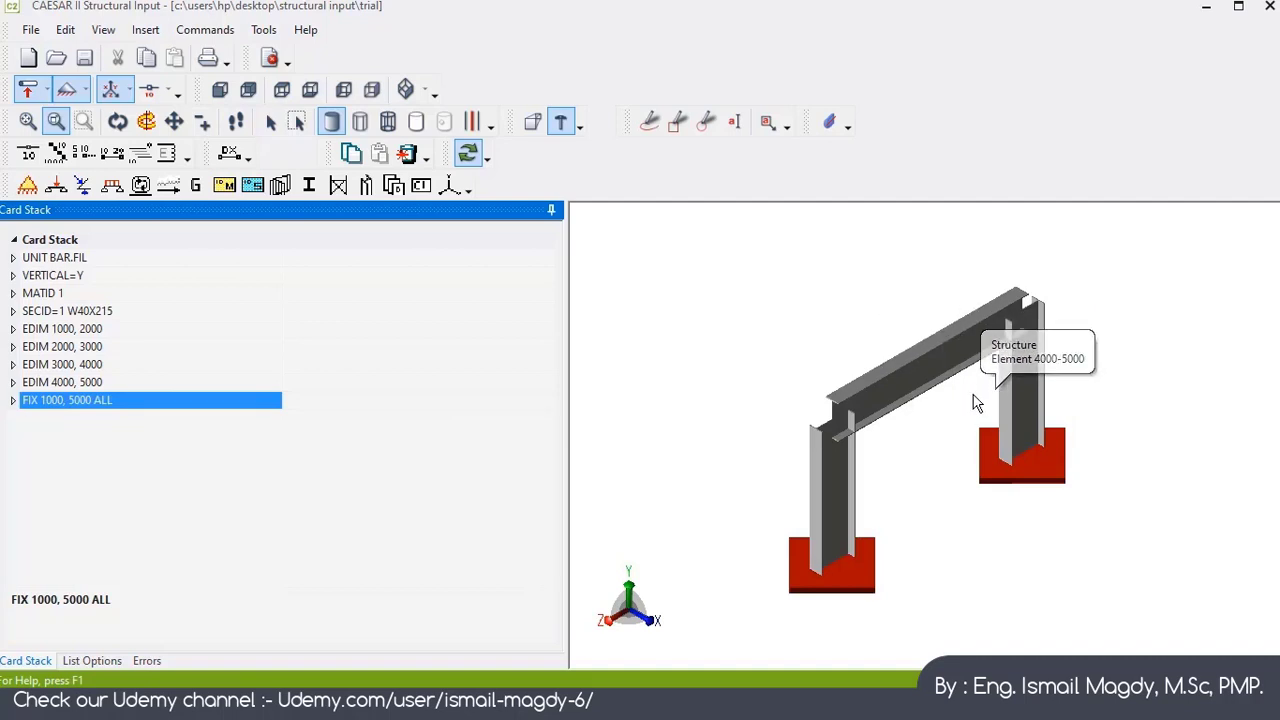
Step: Add an ORIENT card for the element from node 2000 to node 3000
{"action": "left_click", "coordinate": [141, 186]}
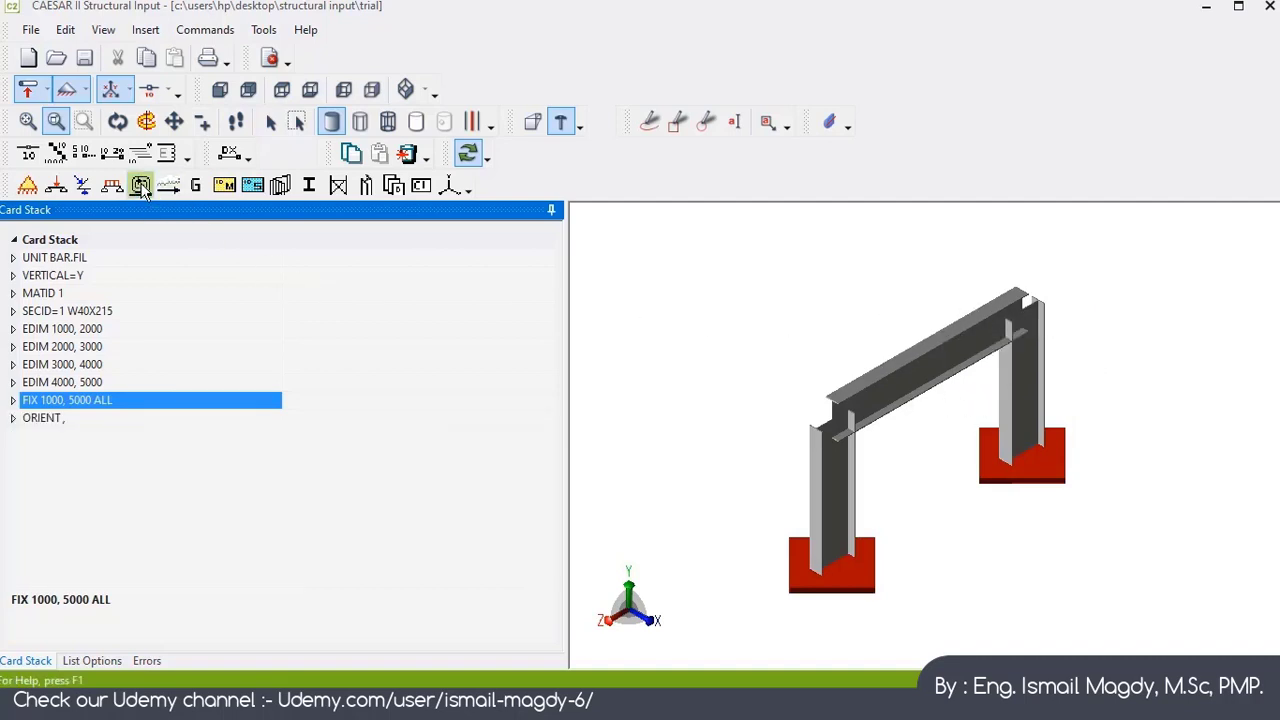
{"action": "left_click", "coordinate": [334, 423]}
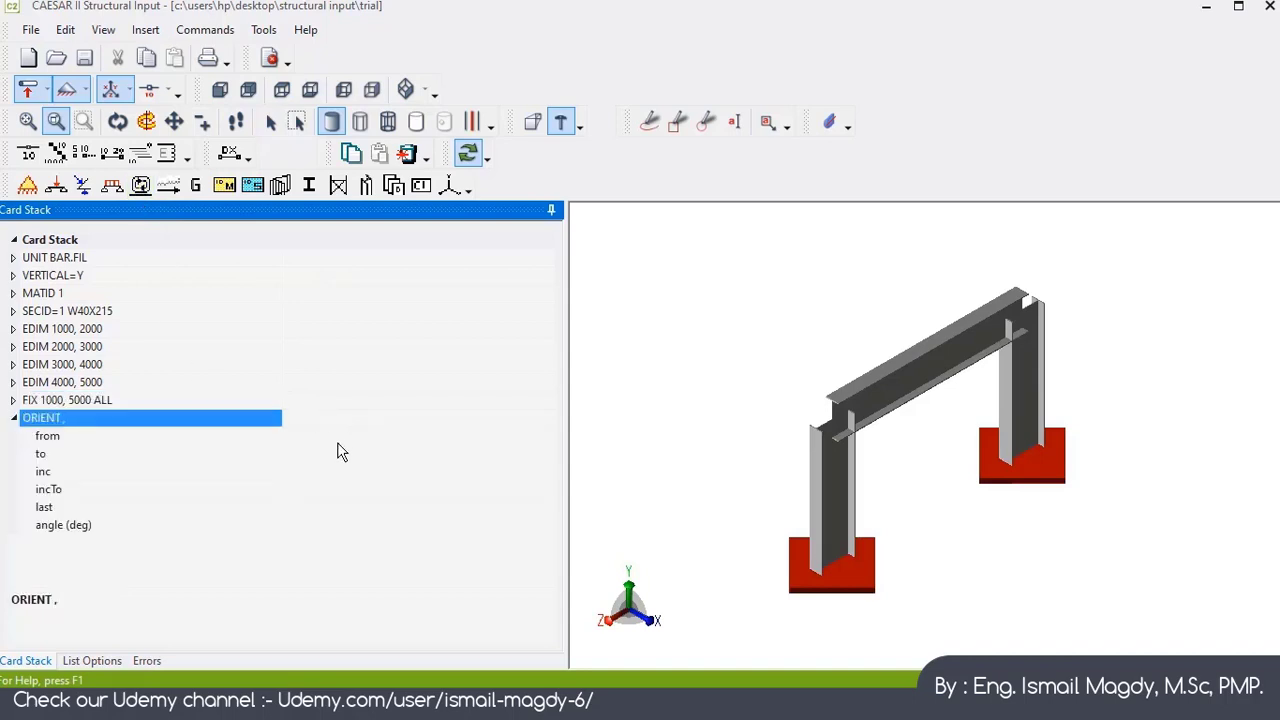
{"action": "left_click", "coordinate": [333, 438]}
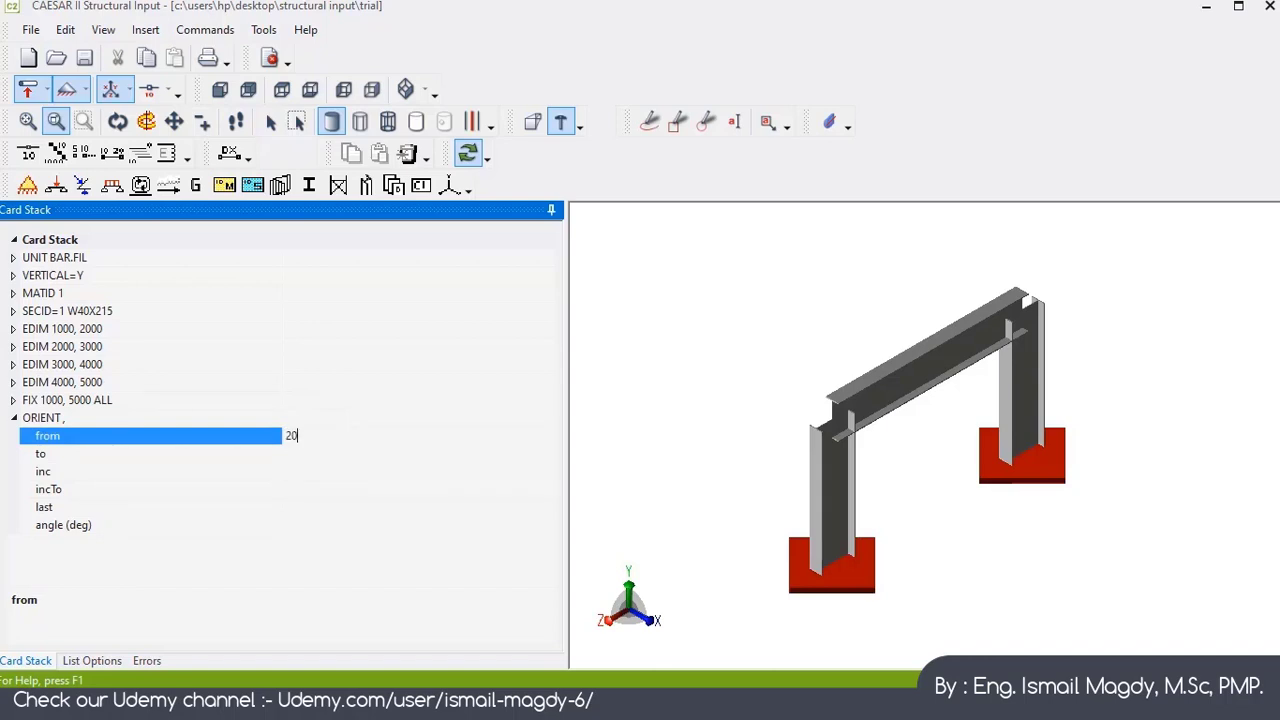
{"action": "key", "text": "Return"}
{"action": "left_click", "coordinate": [320, 452]}
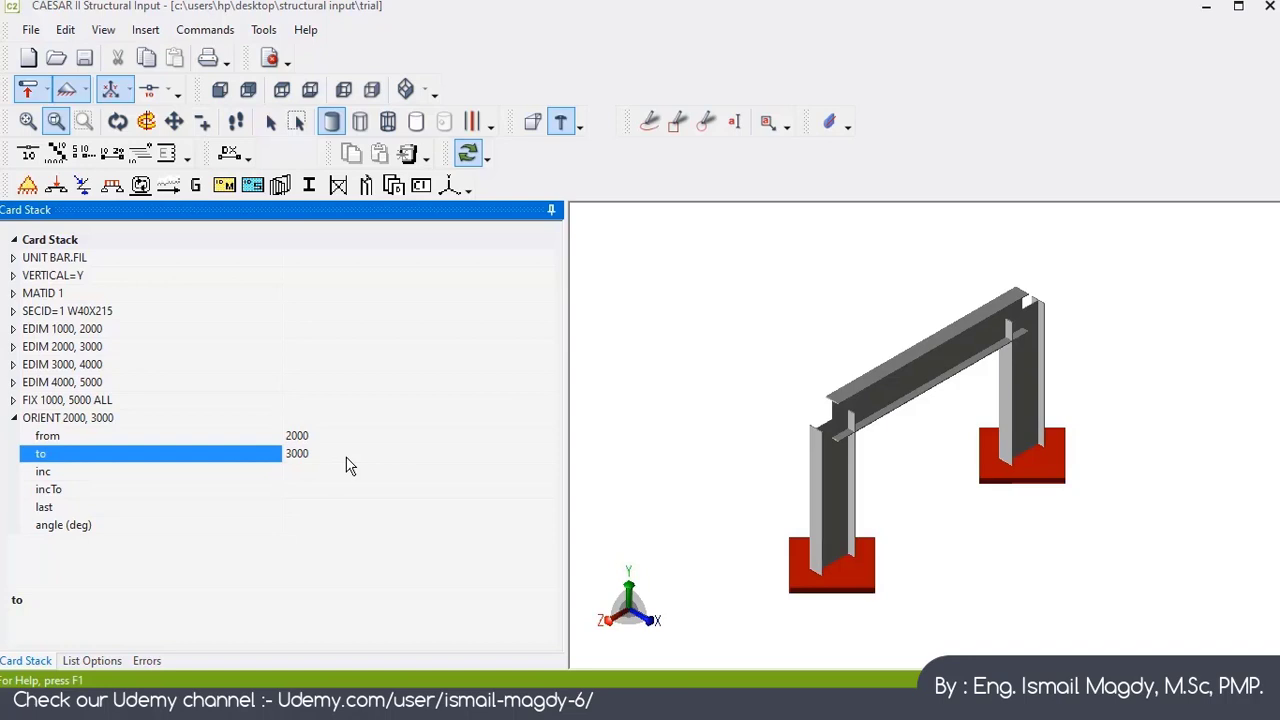
Step: Set the ORIENT card's angle to 90 degrees
{"action": "left_click", "coordinate": [331, 525]}
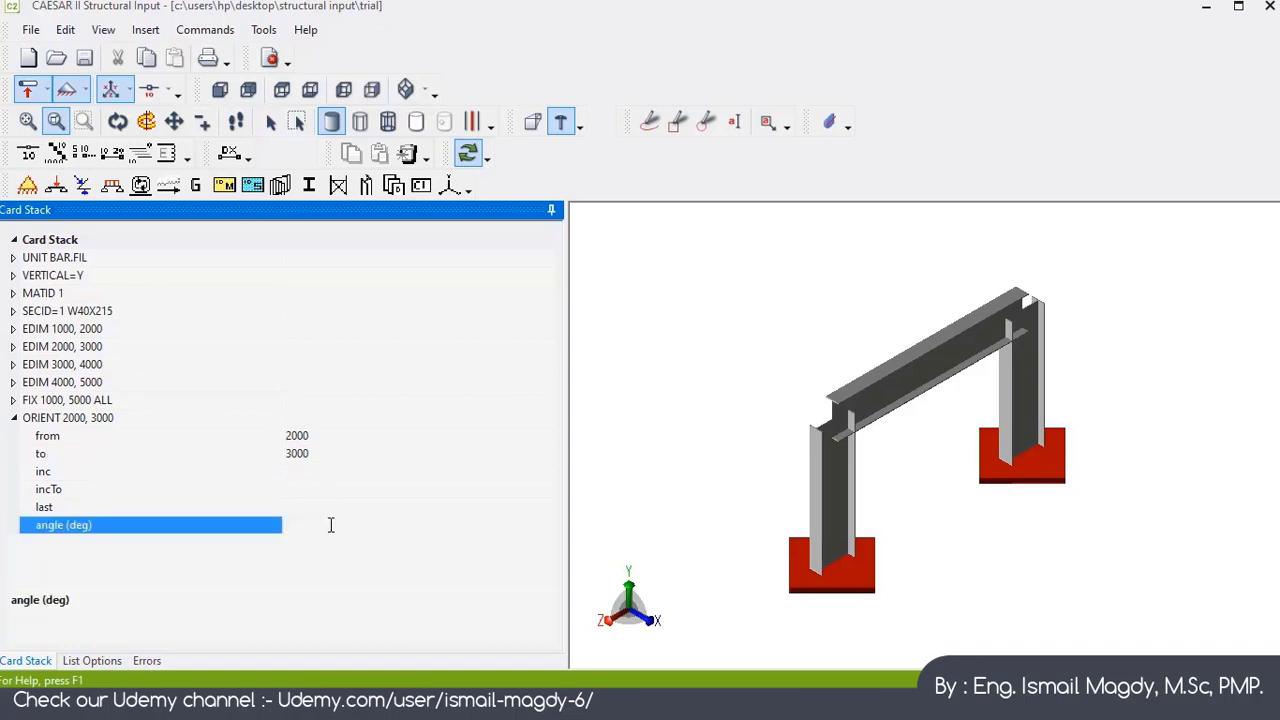
{"action": "key", "text": "Return"}
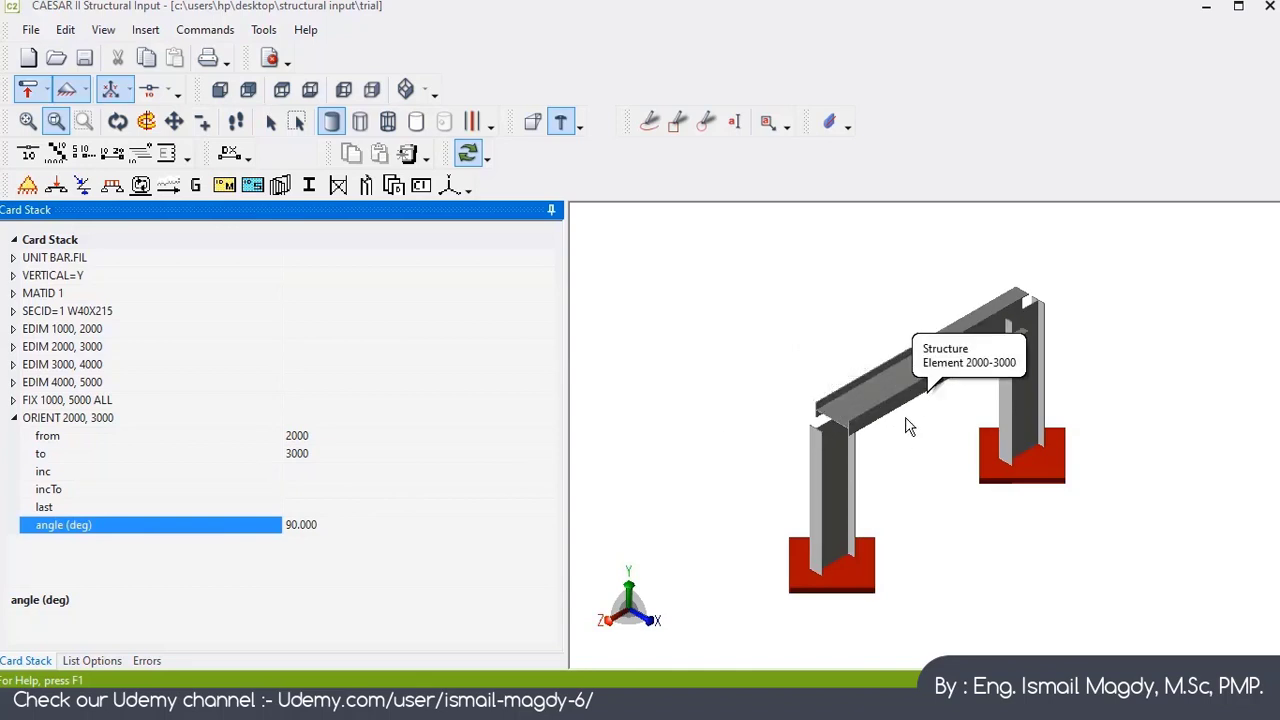
Step: Set the ORIENT card's angle to 0 degrees and collapse the card
{"action": "double_click", "coordinate": [331, 525]}
{"action": "type", "text": "0"}
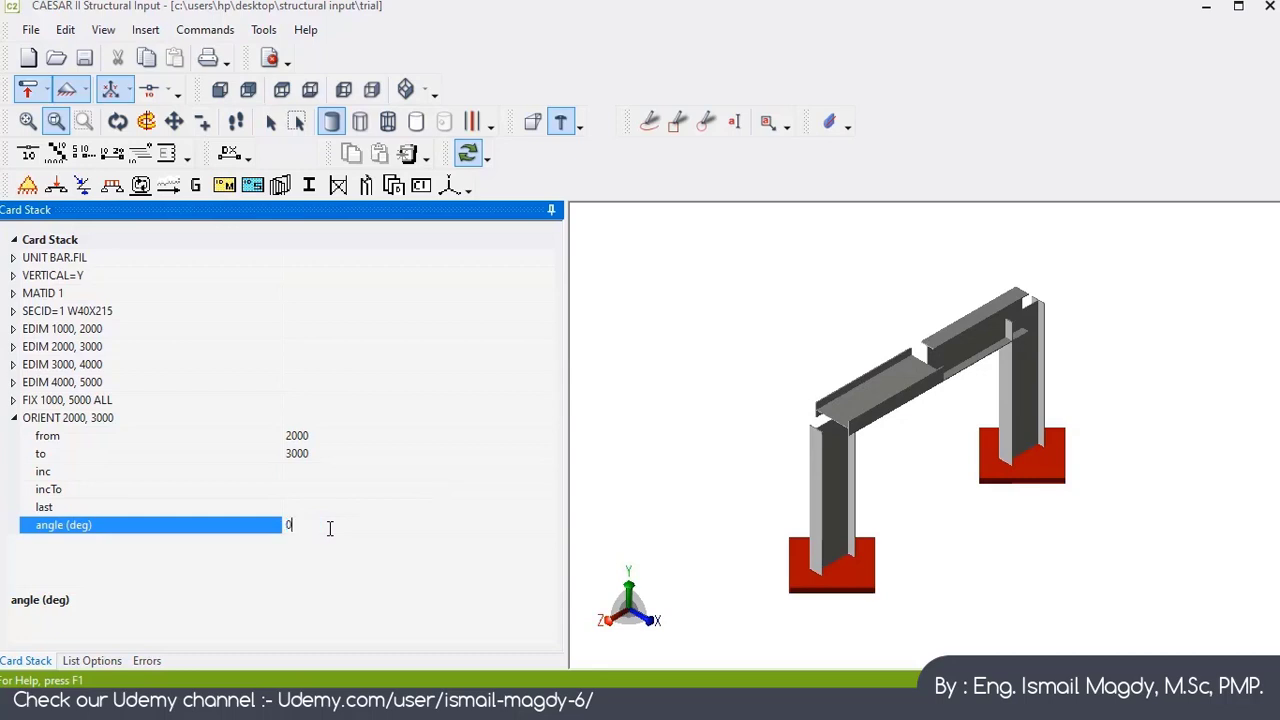
{"action": "key", "text": "Return"}
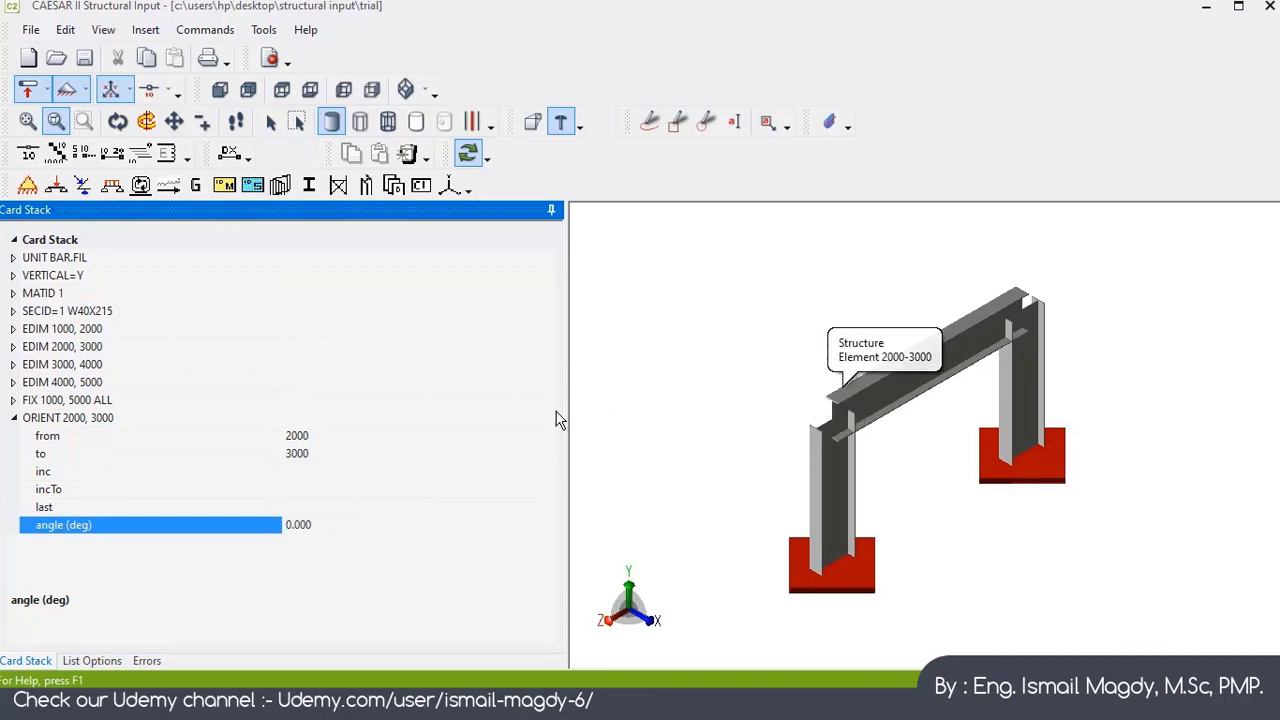
{"action": "left_click", "coordinate": [14, 419]}
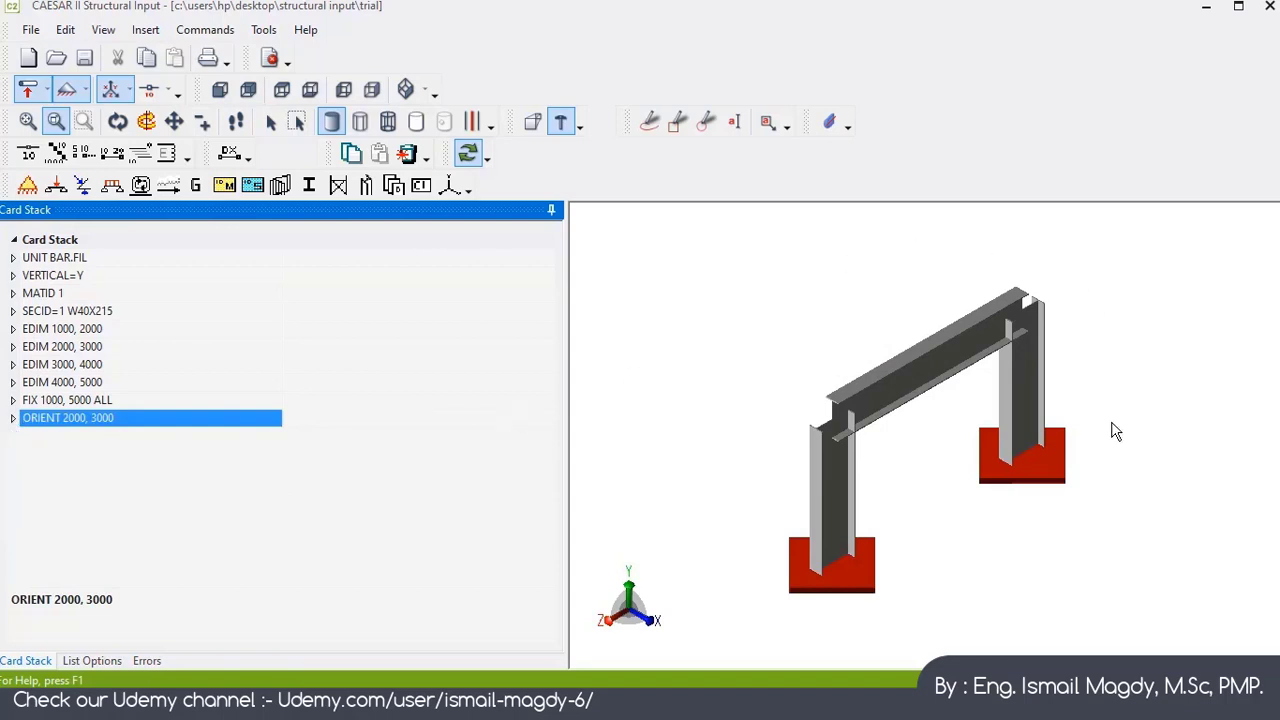